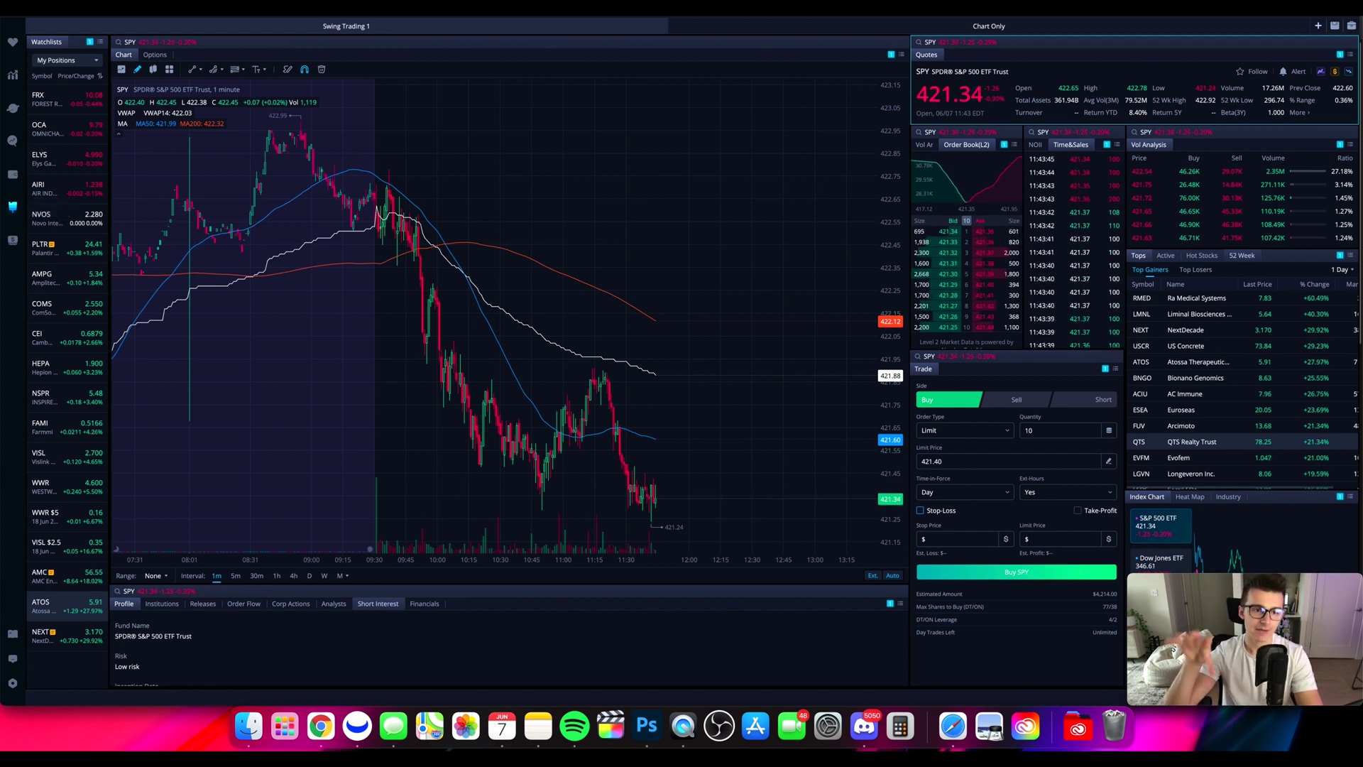
Look over the AMC chart in the Chart Only layout, and return to the Swing Trading 1 layout.
left_click(838, 29)
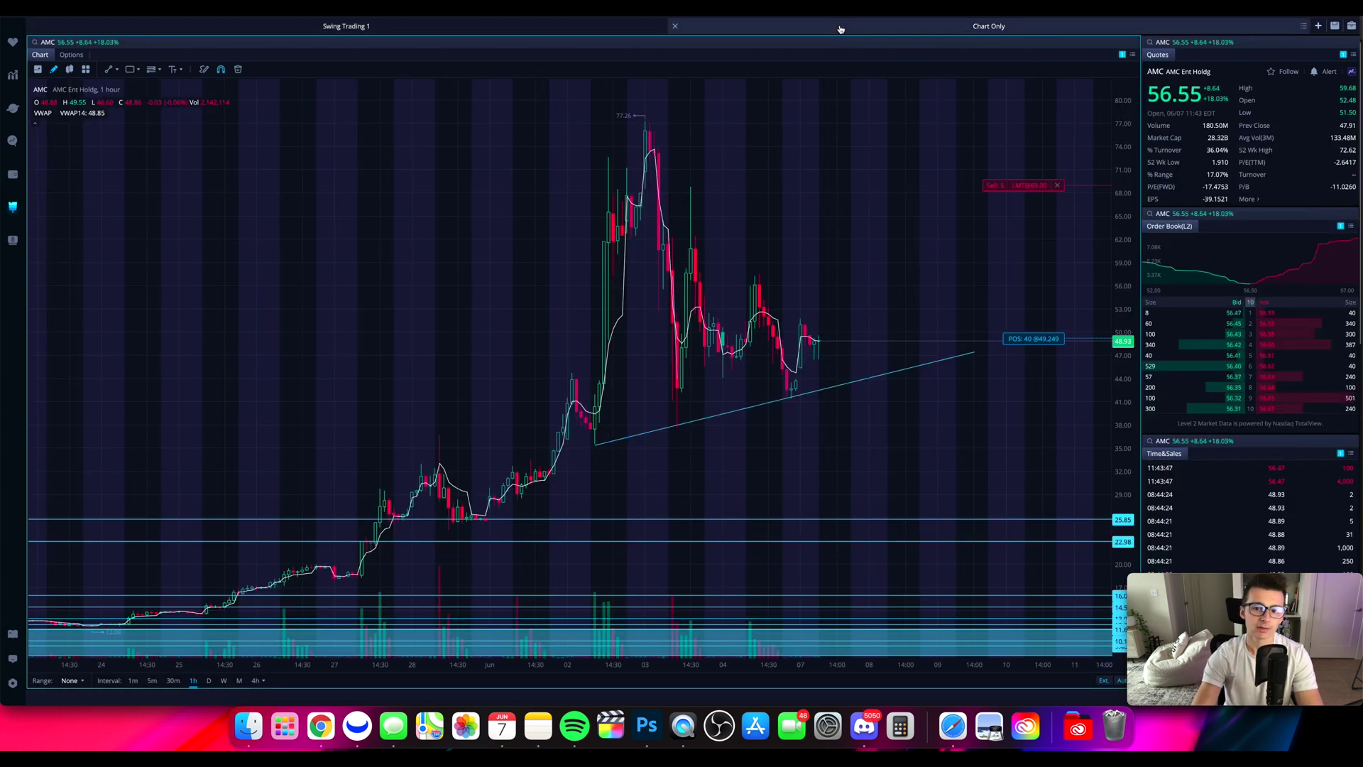
scroll(852, 257, "down", 1)
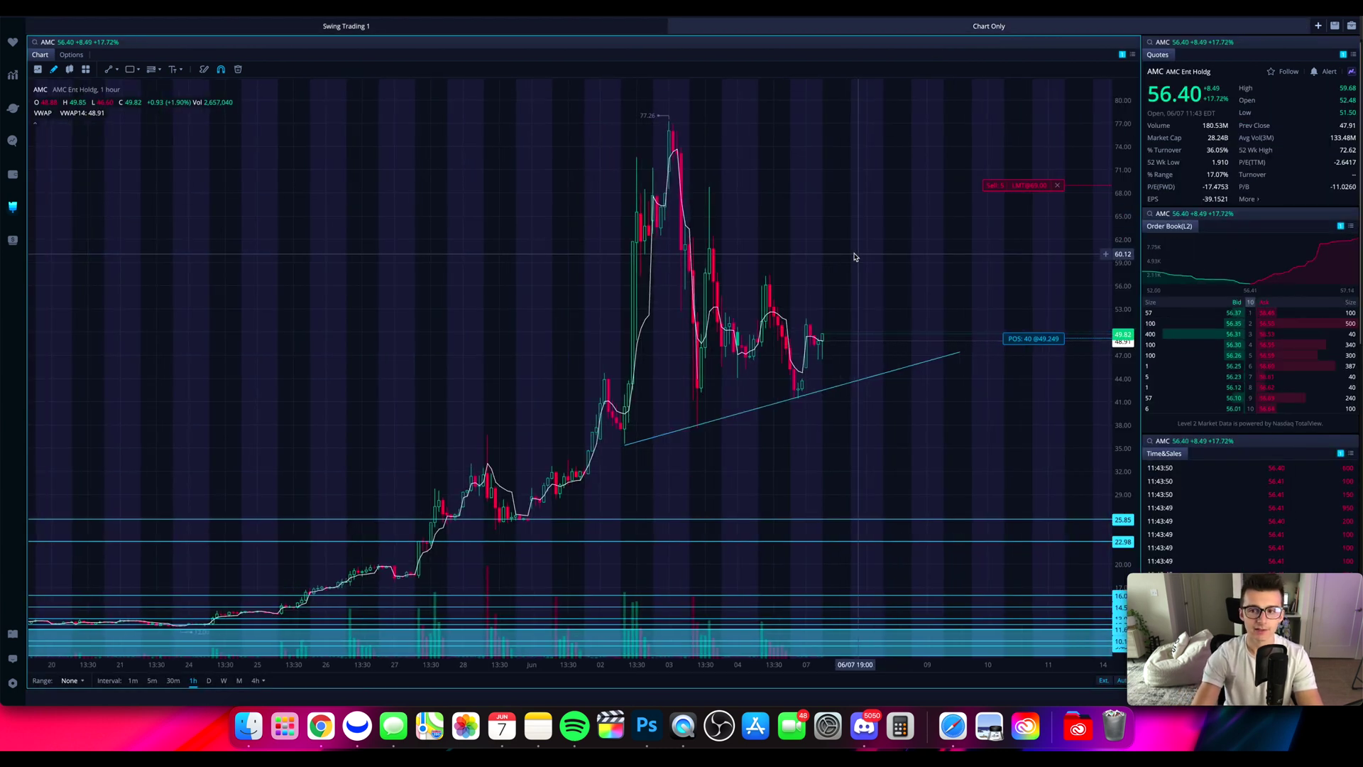
left_click(332, 27)
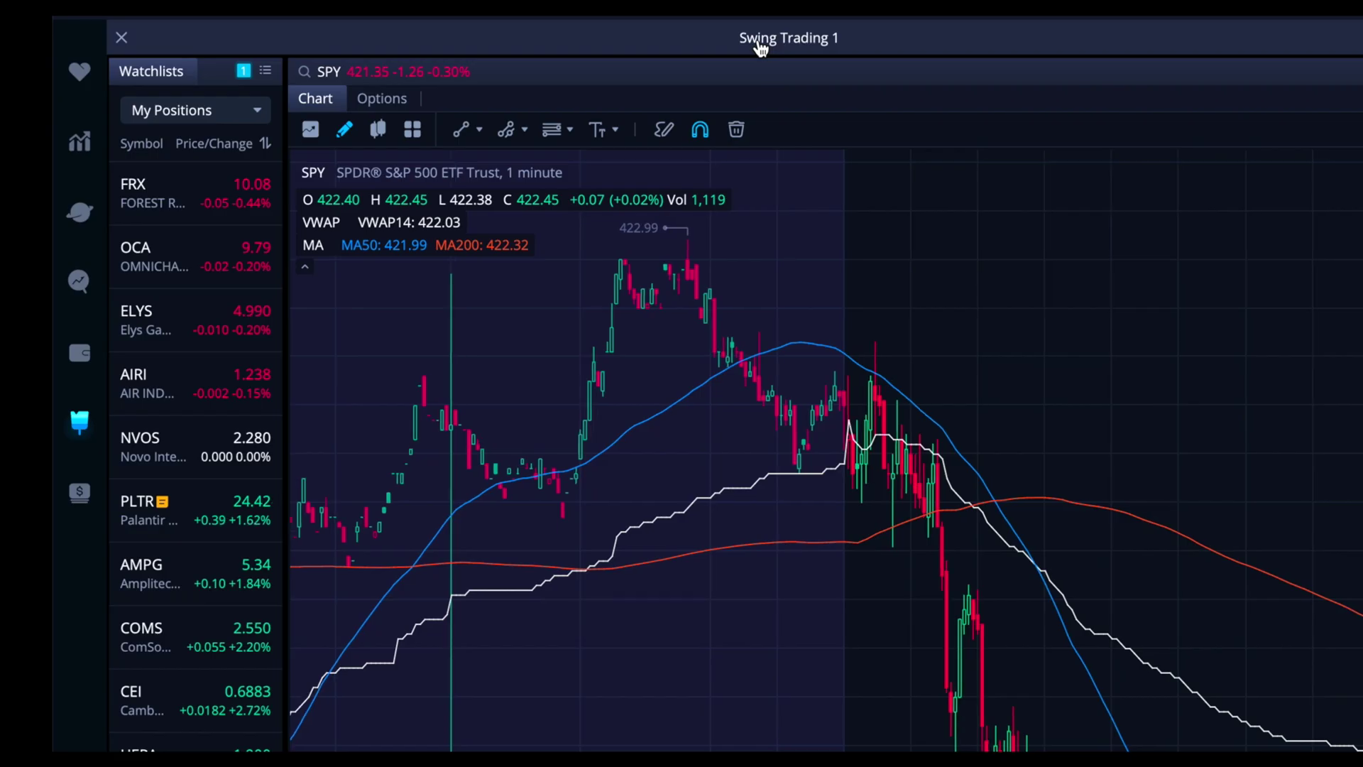
Go to paper trading and open the default US Stocks Paper Trading layout.
left_click(81, 500)
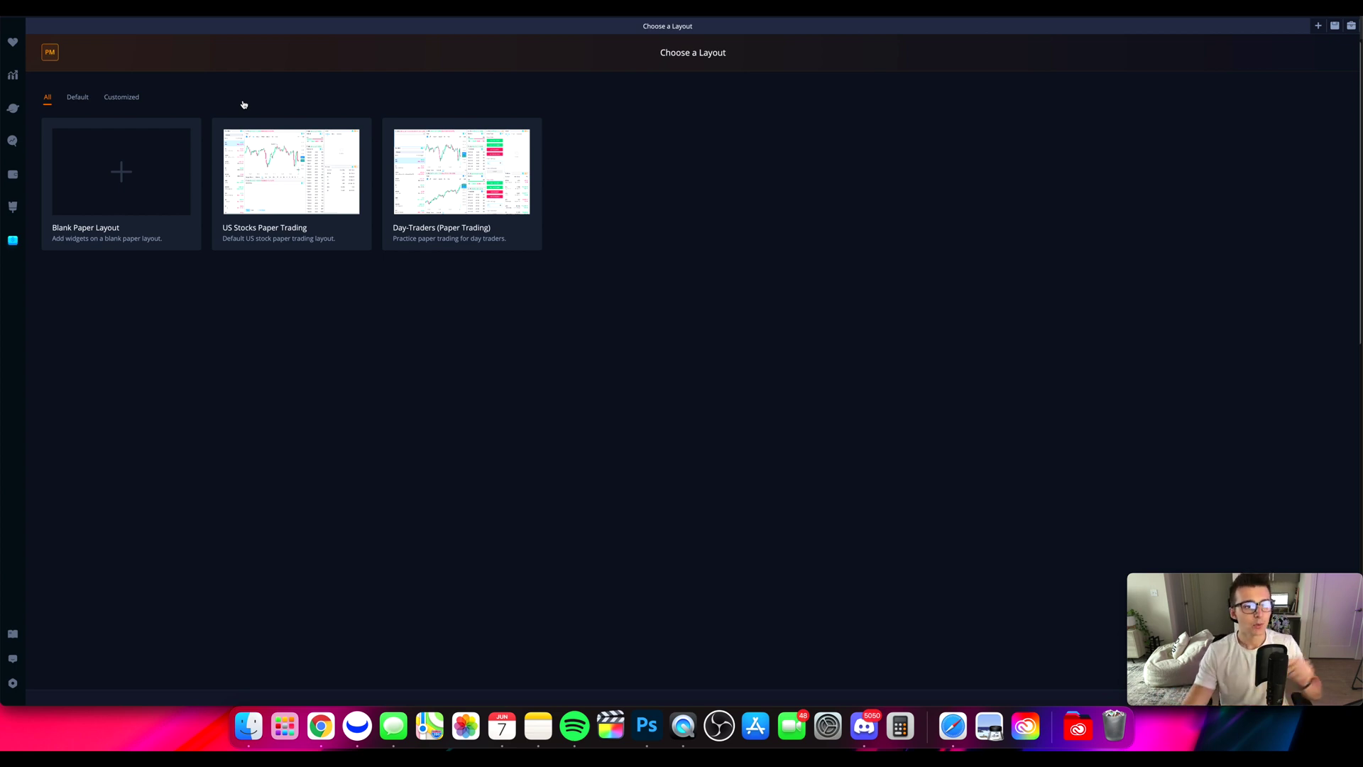
left_click(117, 96)
left_click(75, 97)
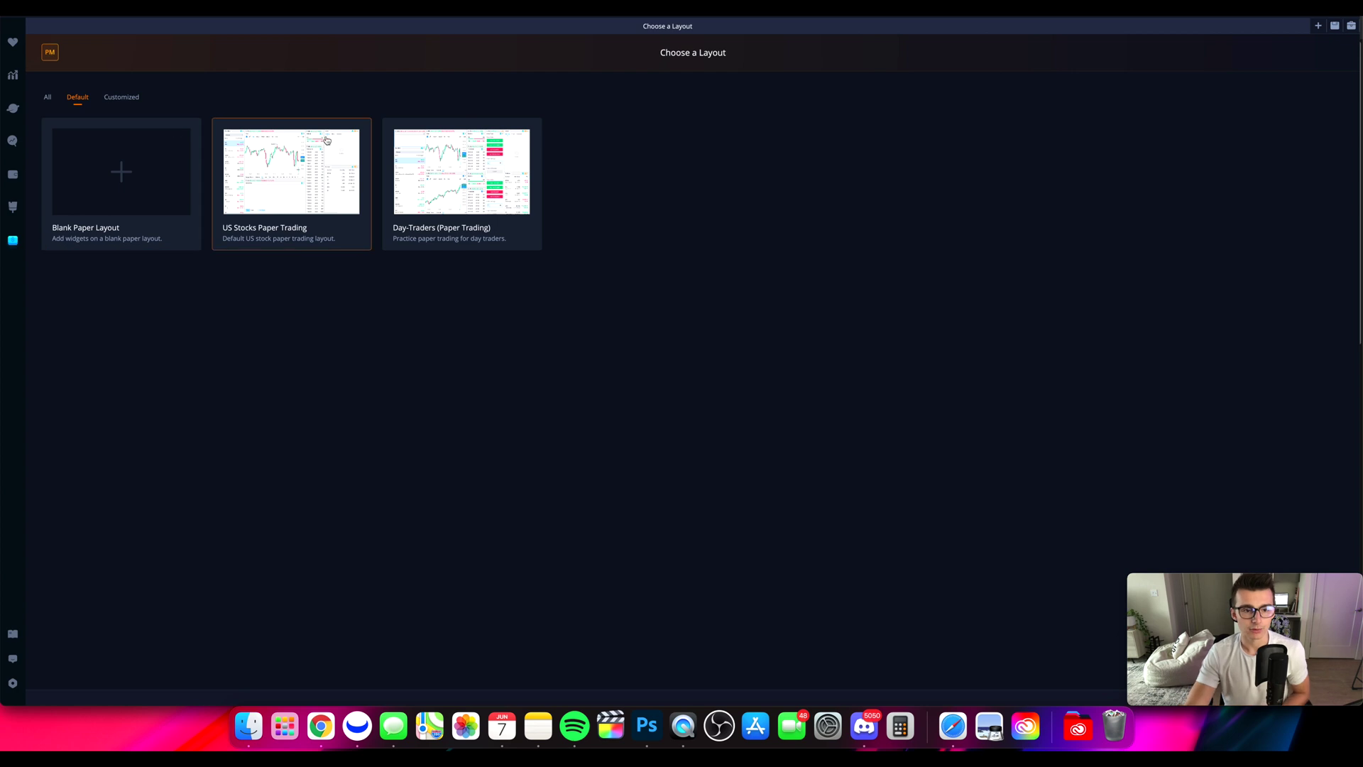
left_click(325, 187)
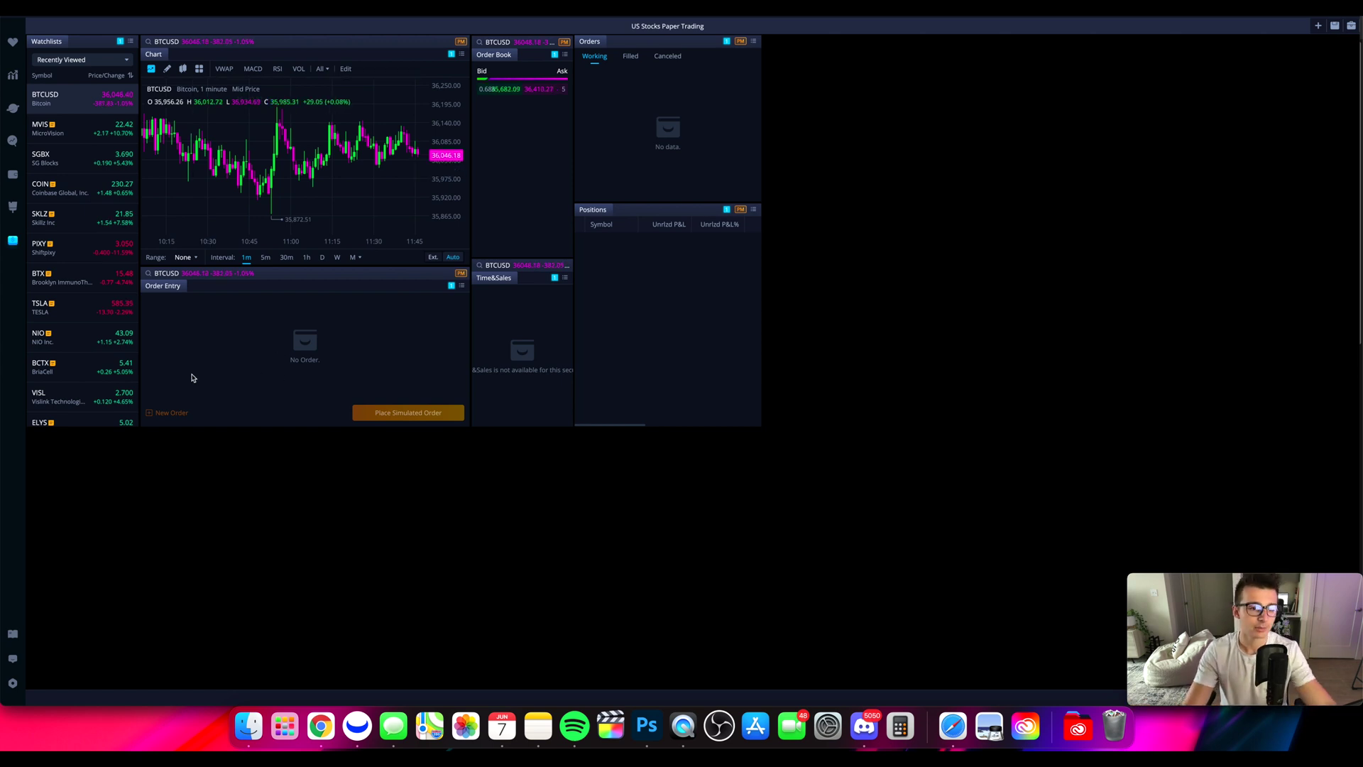
Stretch the Watchlists and Order Entry widgets to the bottom of the workspace and heighten the chart down to a shortened Order Entry.
left_click_drag(95, 44, 115, 688)
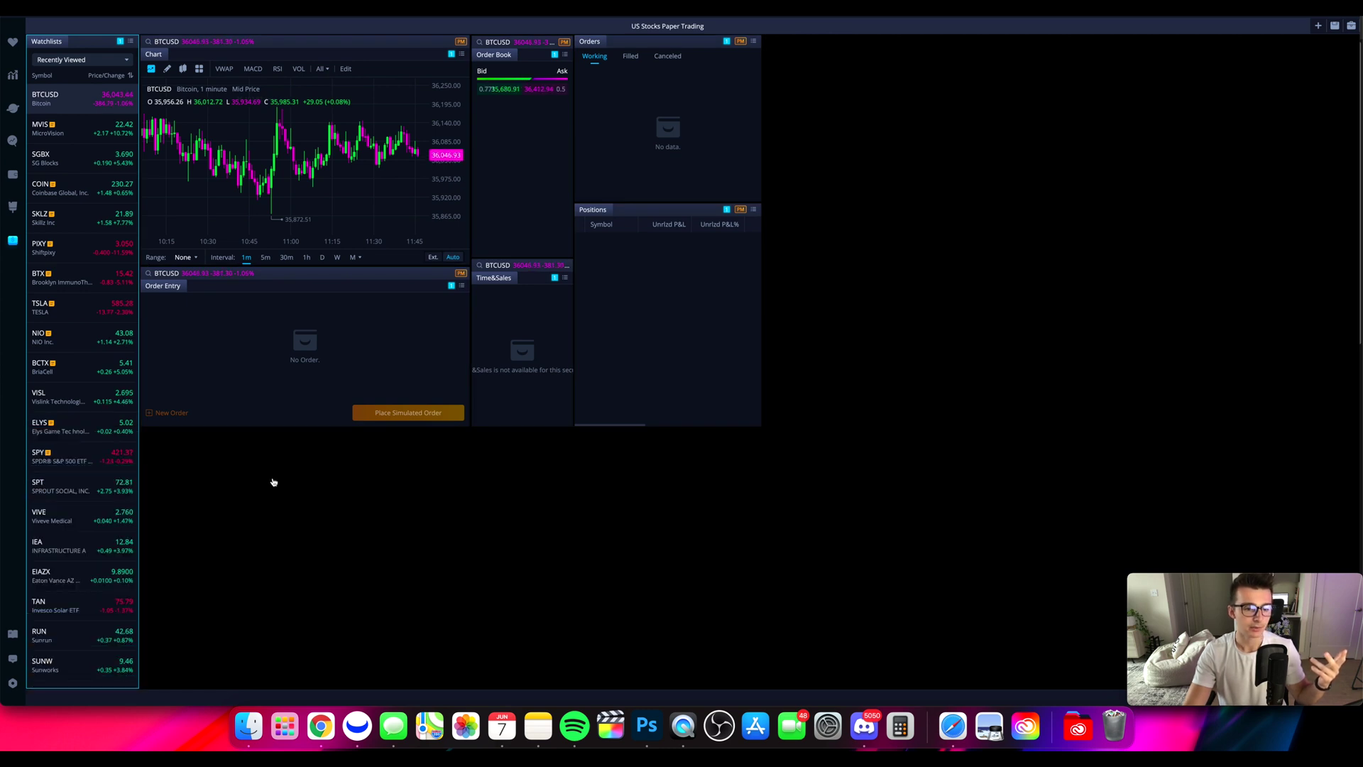
left_click_drag(289, 423, 298, 688)
left_click_drag(338, 268, 330, 517)
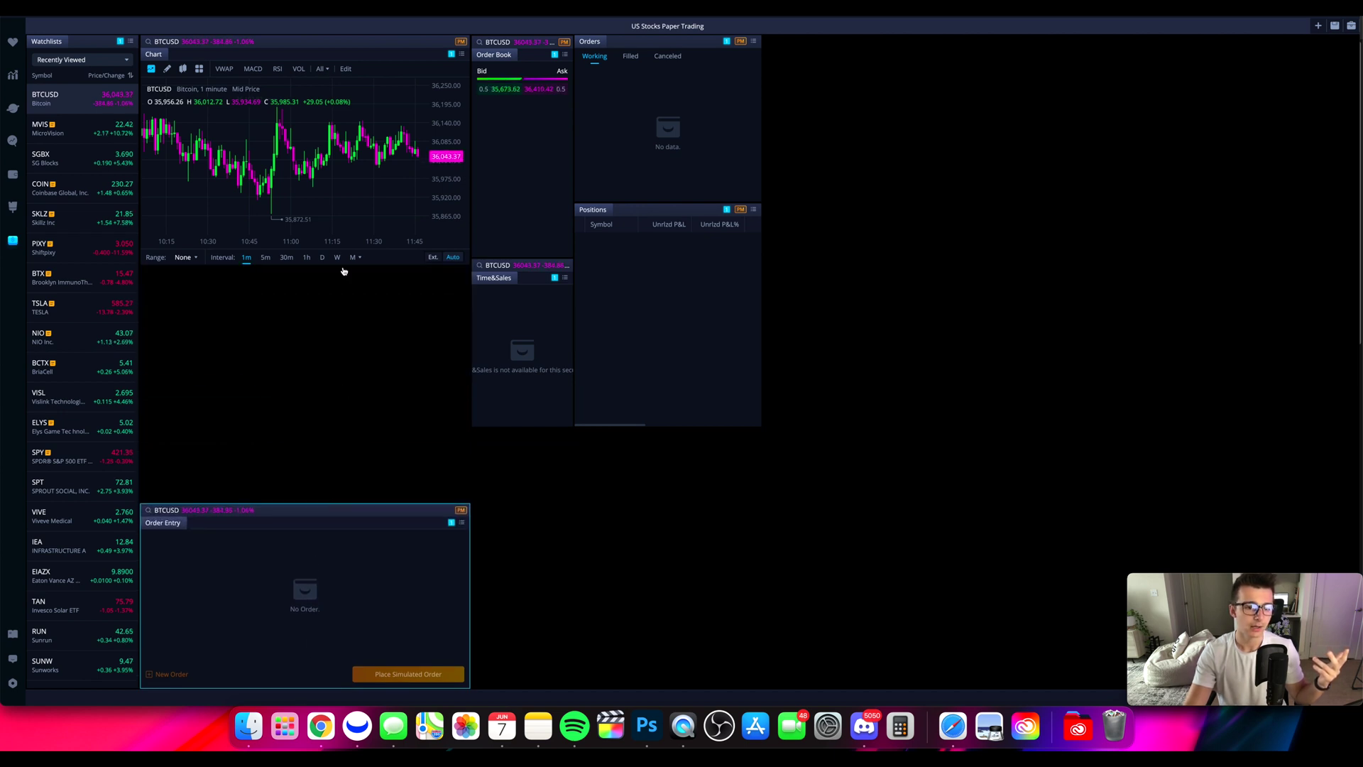
left_click_drag(371, 268, 381, 502)
Shift the Orders, Positions, Order Book and Time&Sales widgets to the right, making room beside the chart.
left_click_drag(702, 50, 906, 53)
left_click_drag(676, 213, 876, 220)
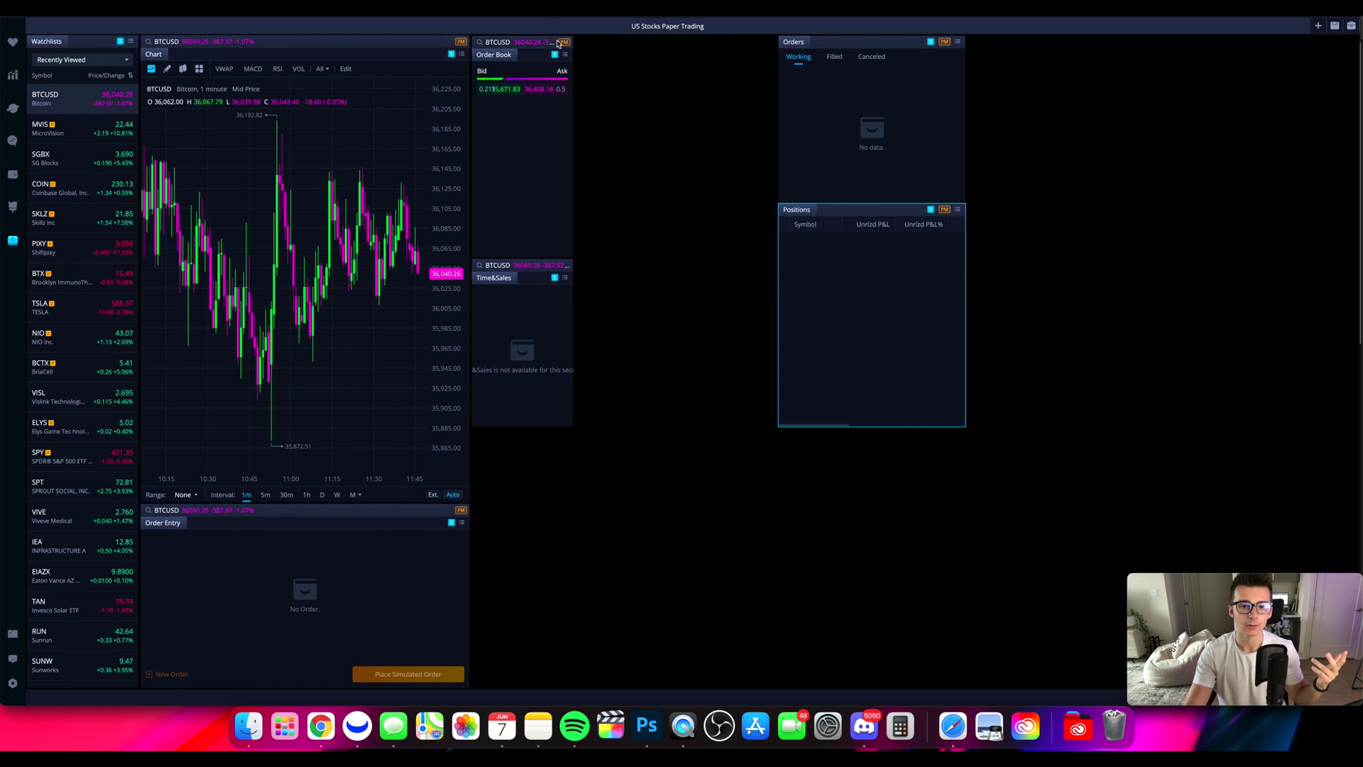
left_click_drag(558, 44, 760, 45)
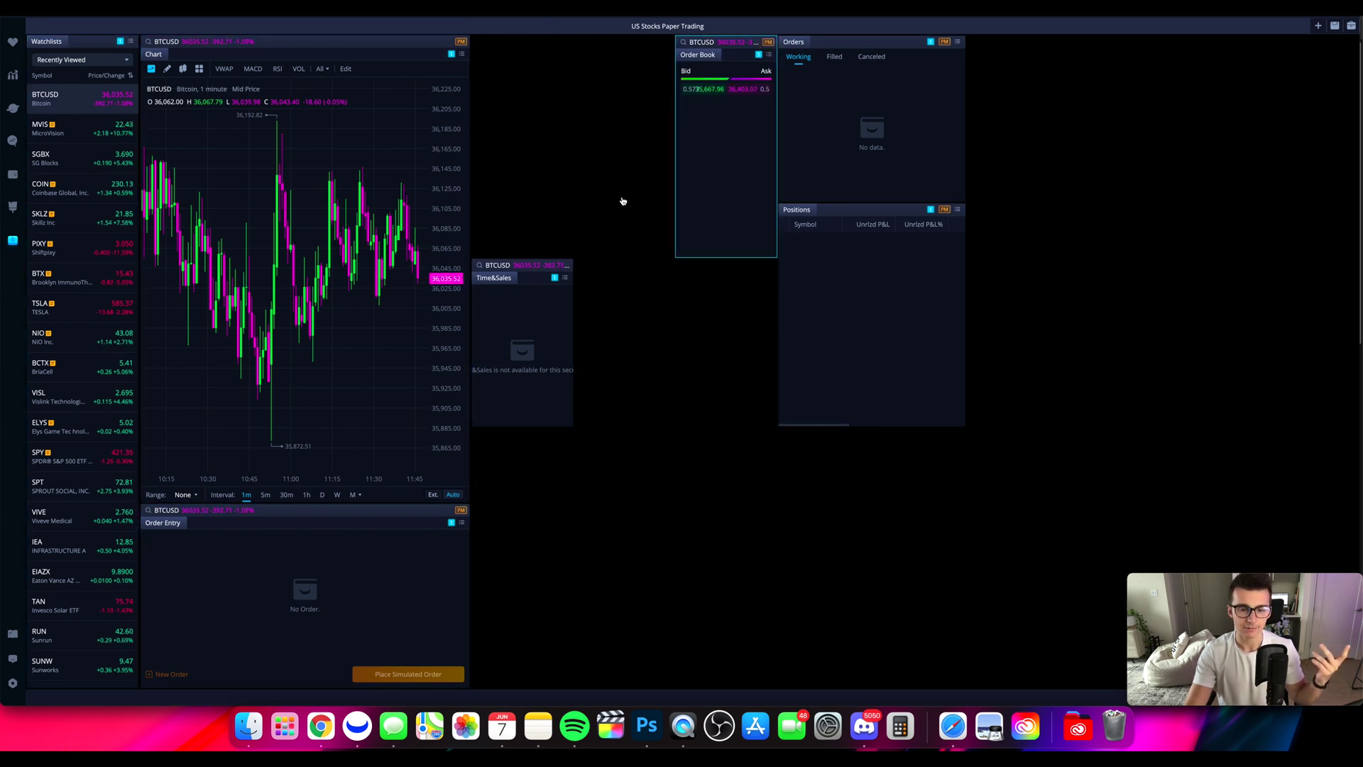
left_click_drag(564, 255, 769, 257)
Add a Chart widget from the quote widgets and dock it as a tab in the Time&Sales widget.
left_click(1319, 25)
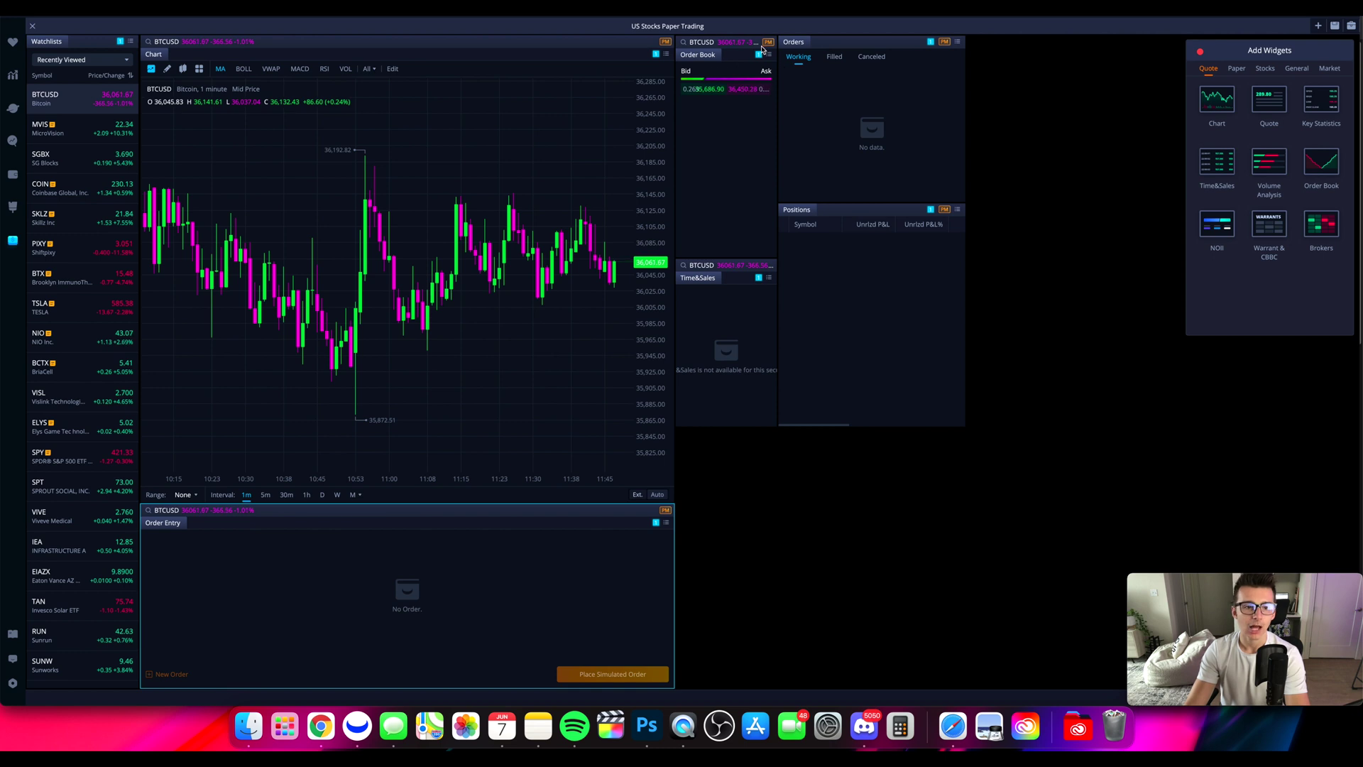
left_click(1217, 100)
left_click_drag(1096, 53, 682, 274)
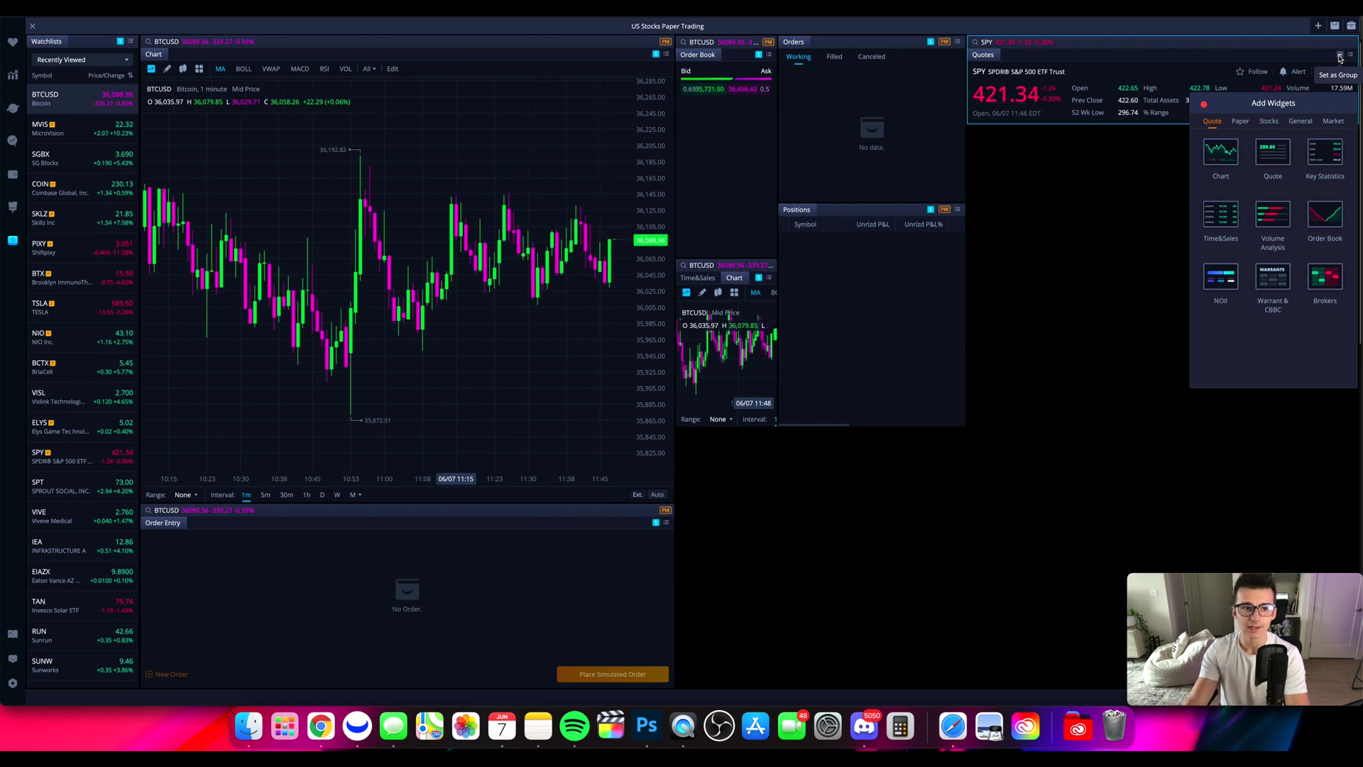
Link the Quotes widget to the other widgets' group and set the group's symbol to SPY.
left_click(1340, 57)
left_click(1300, 101)
left_click(992, 43)
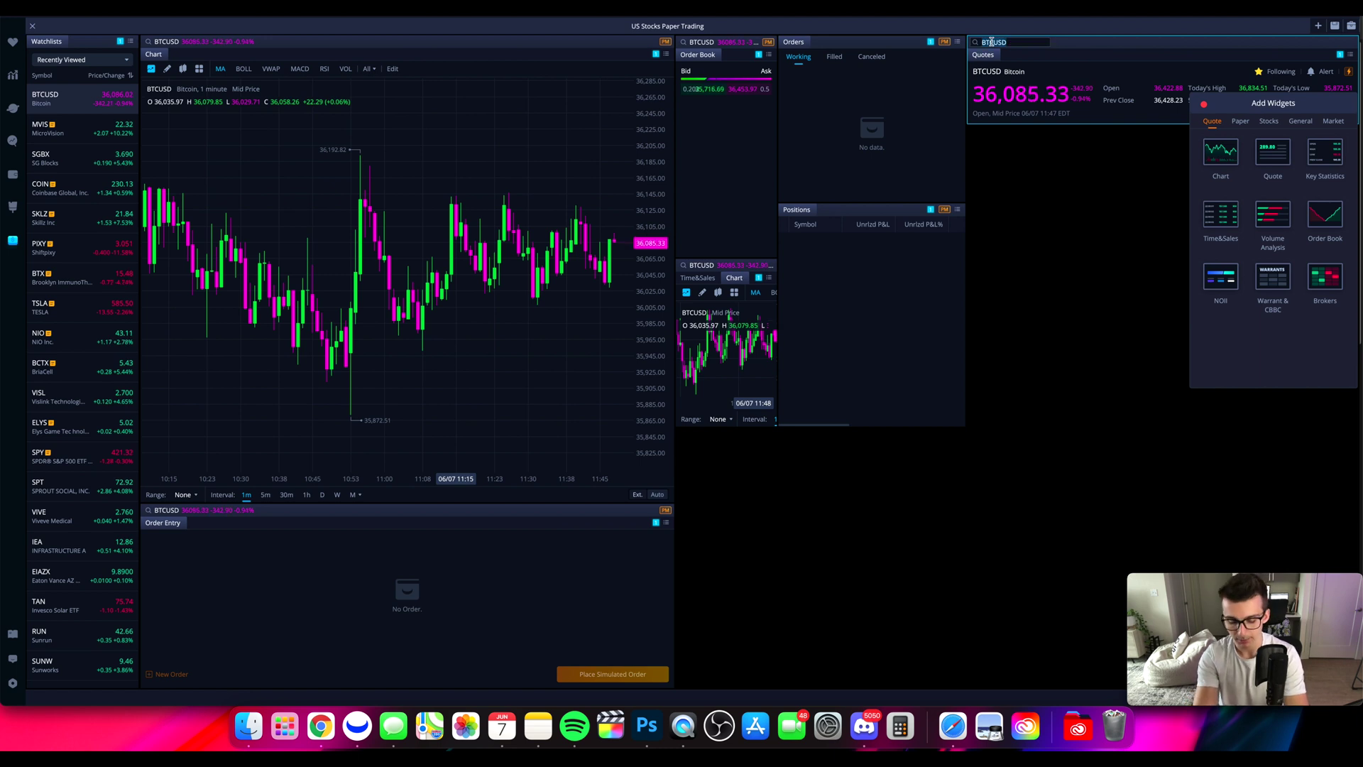
type("spy")
key("Return")
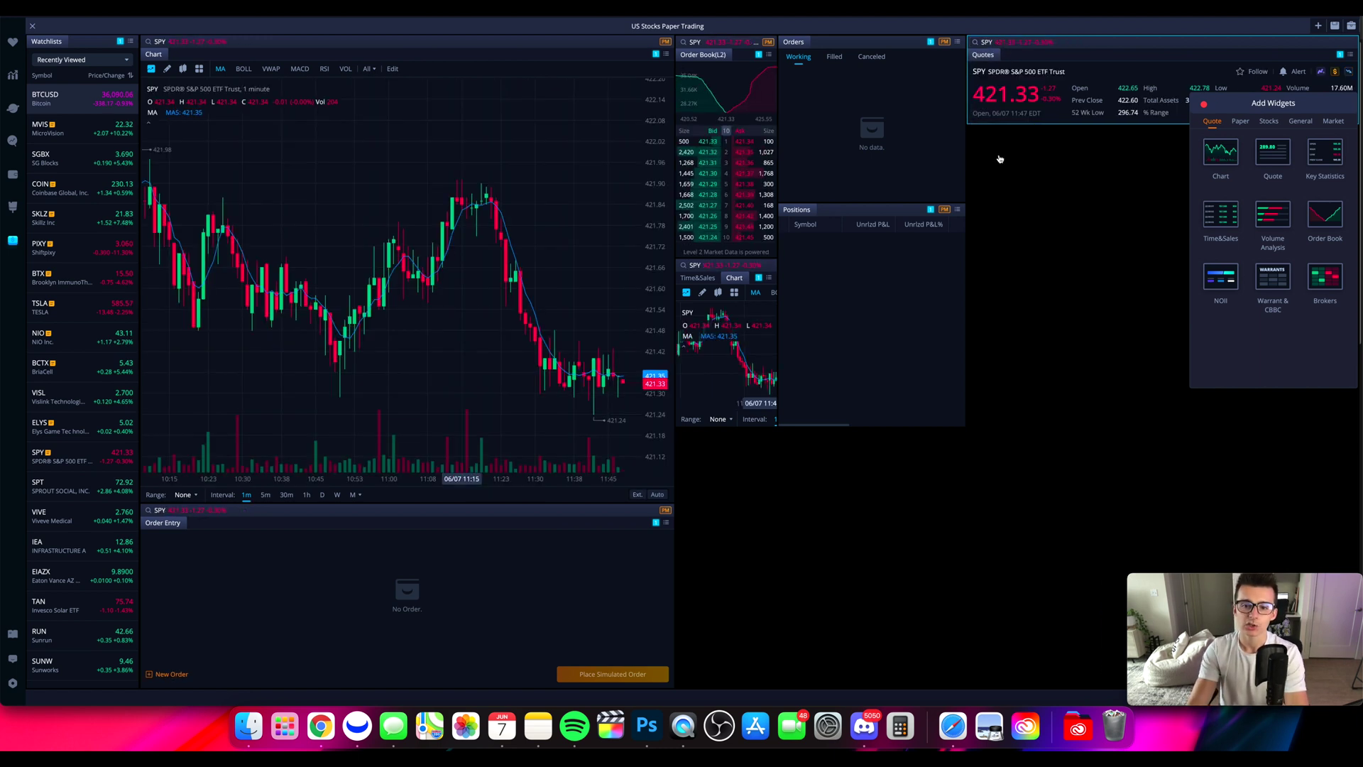
Remove the Chart tab from the Time&Sales widget and lengthen Time&Sales down to the main chart's lower edge.
left_click(769, 278)
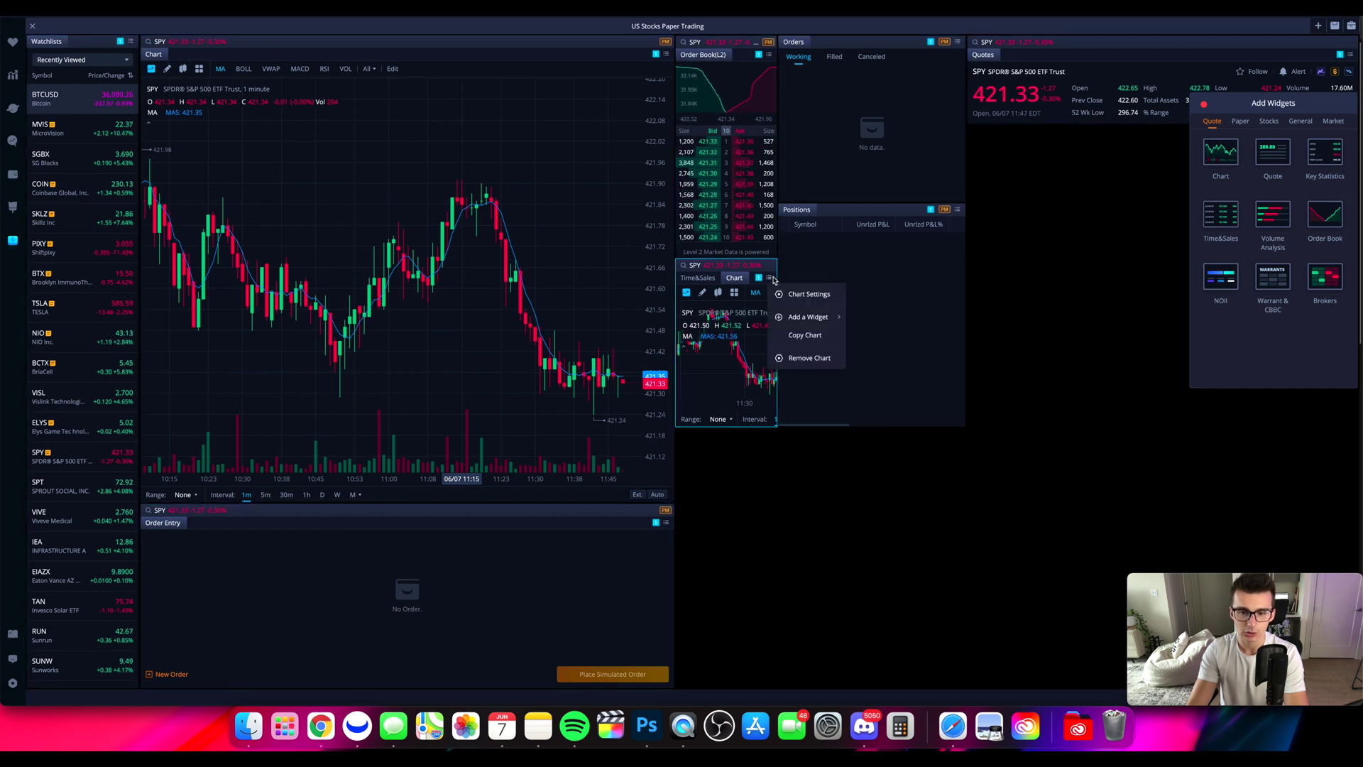
left_click(809, 358)
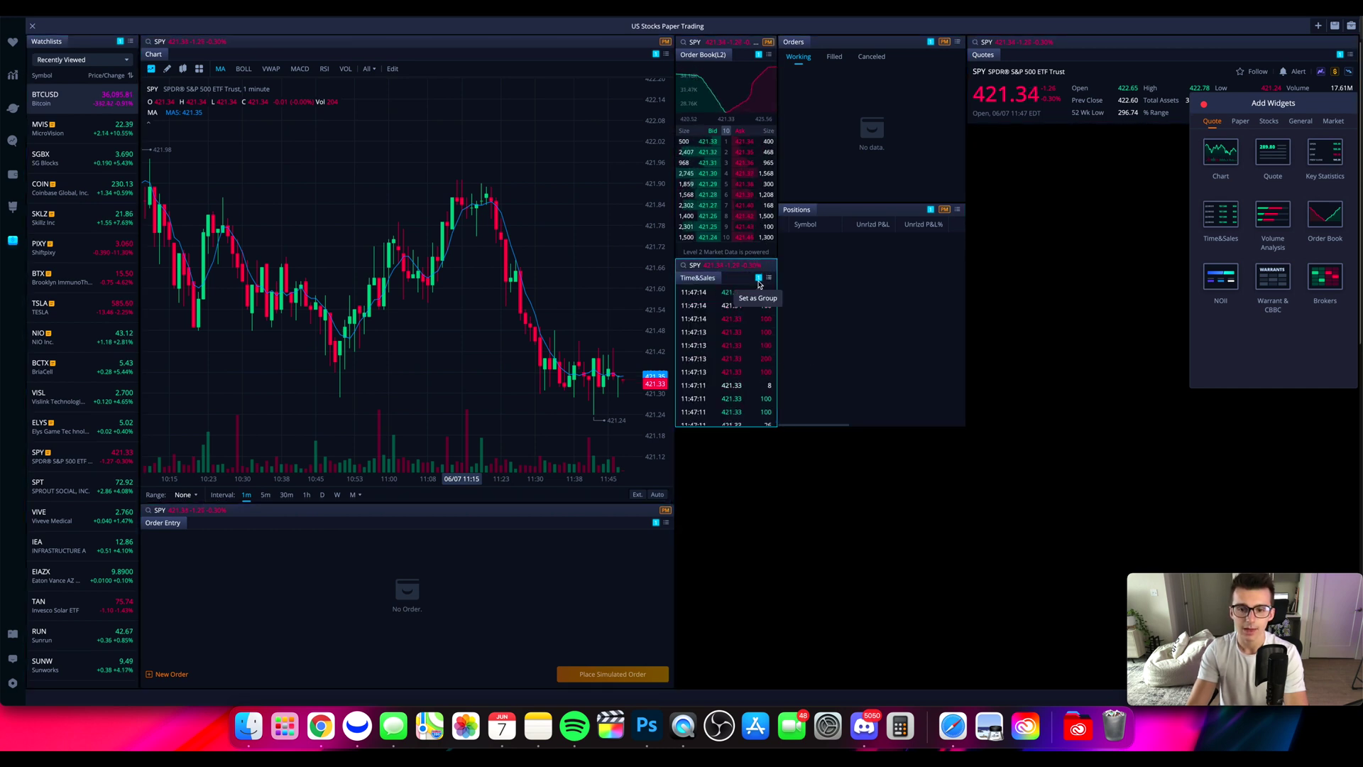
left_click_drag(759, 426, 759, 508)
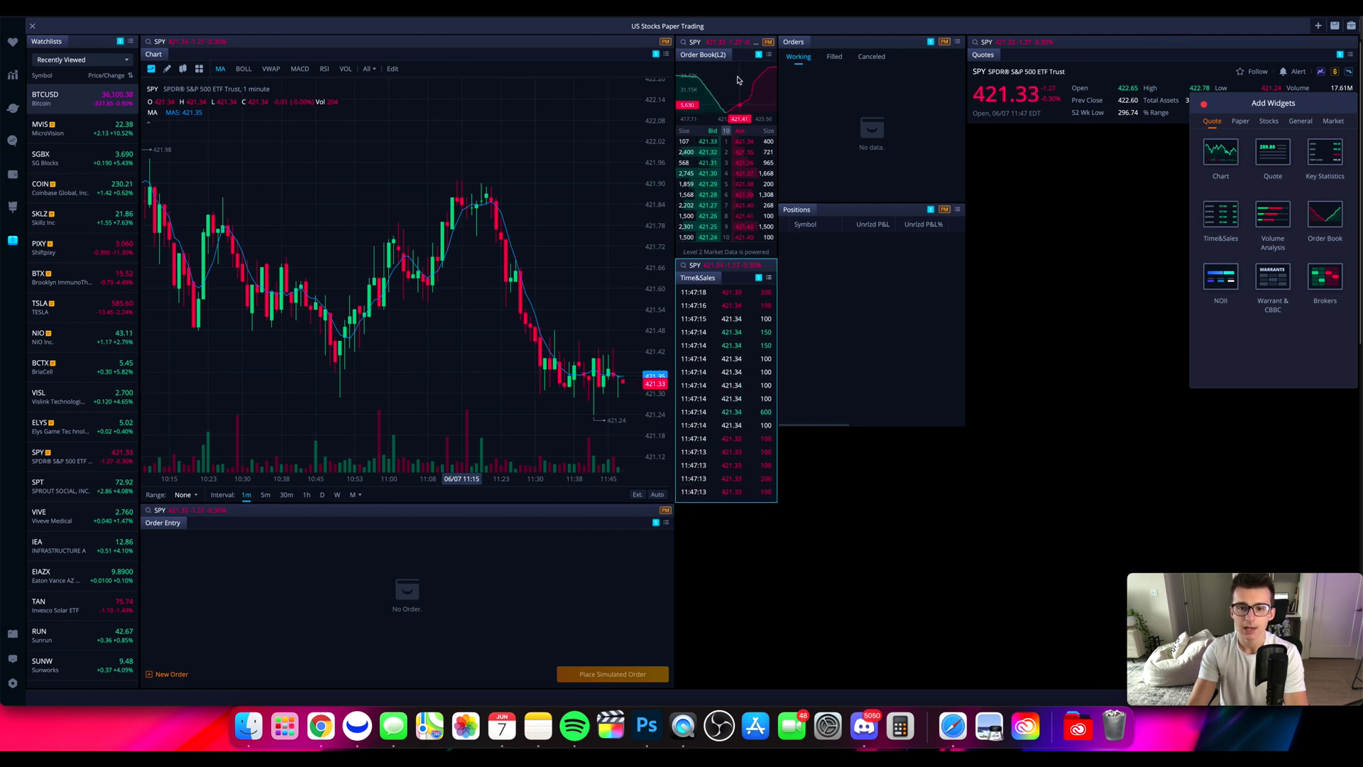
Add a Paper Account Detail widget directly below the Quotes widget and close the widget picker.
left_click_drag(1273, 107, 1083, 139)
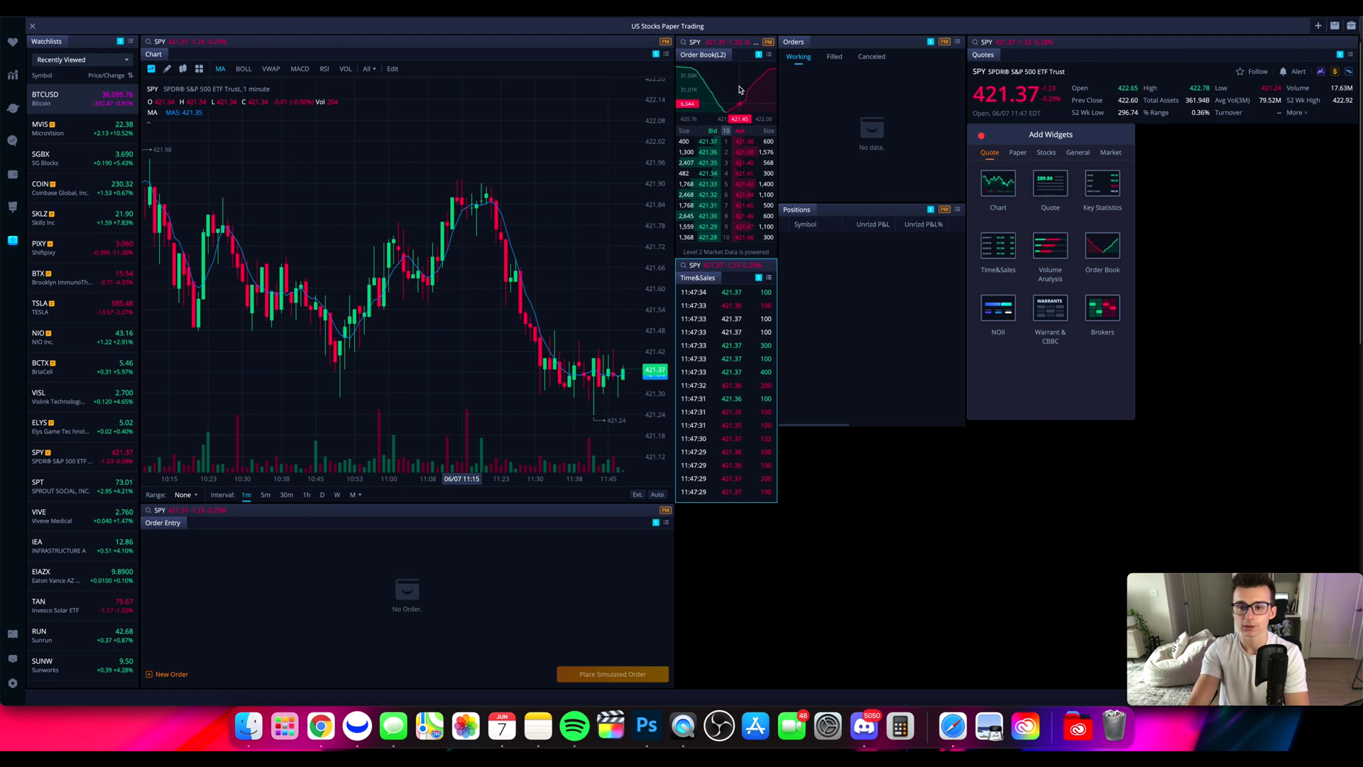
left_click(1021, 153)
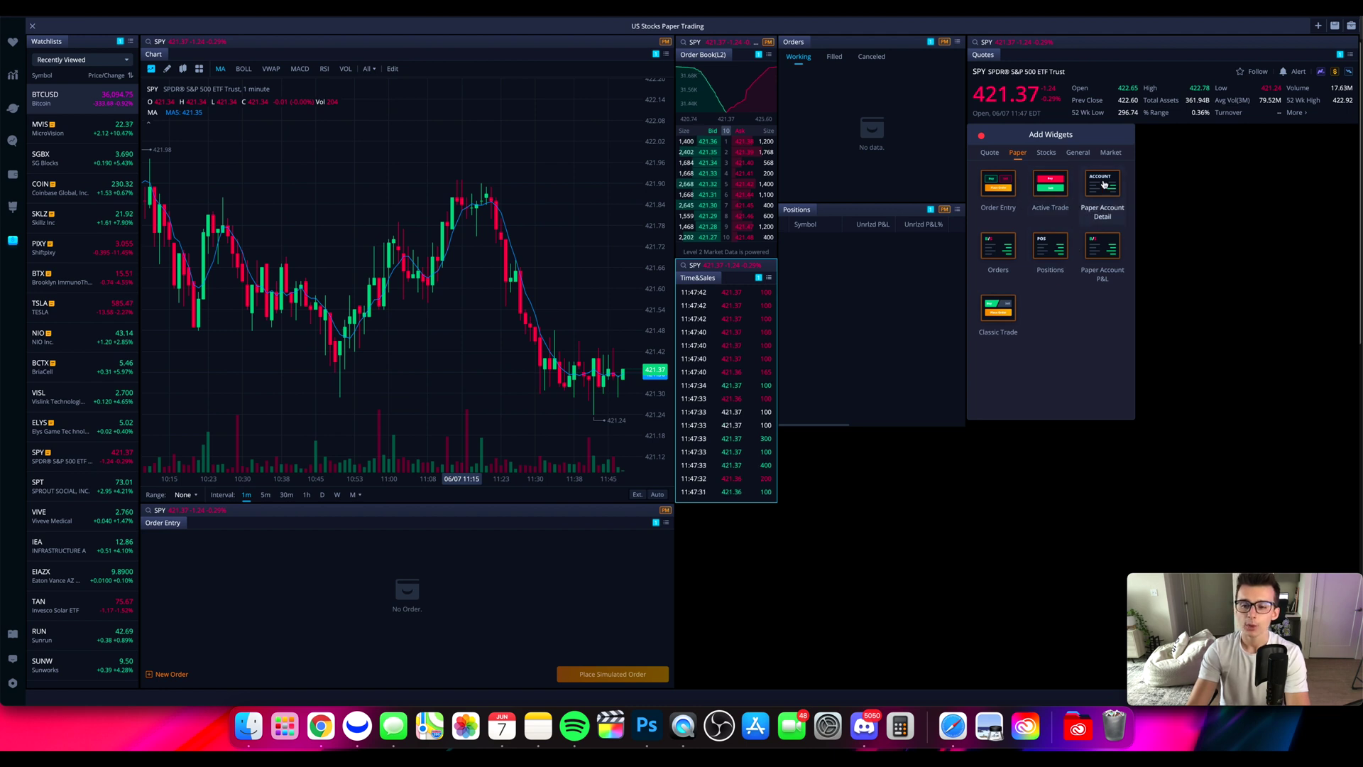
left_click_drag(1104, 185, 871, 424)
left_click(870, 424)
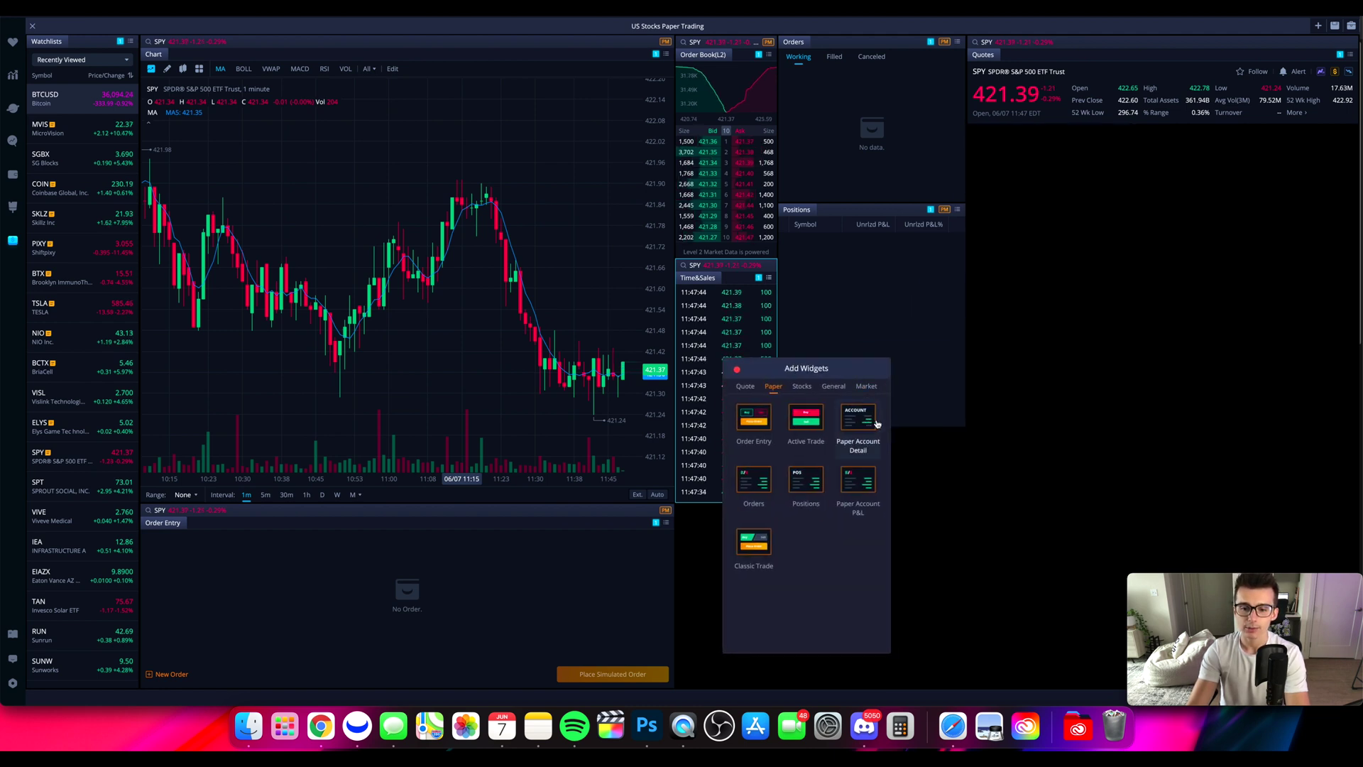
left_click_drag(700, 331, 1353, 132)
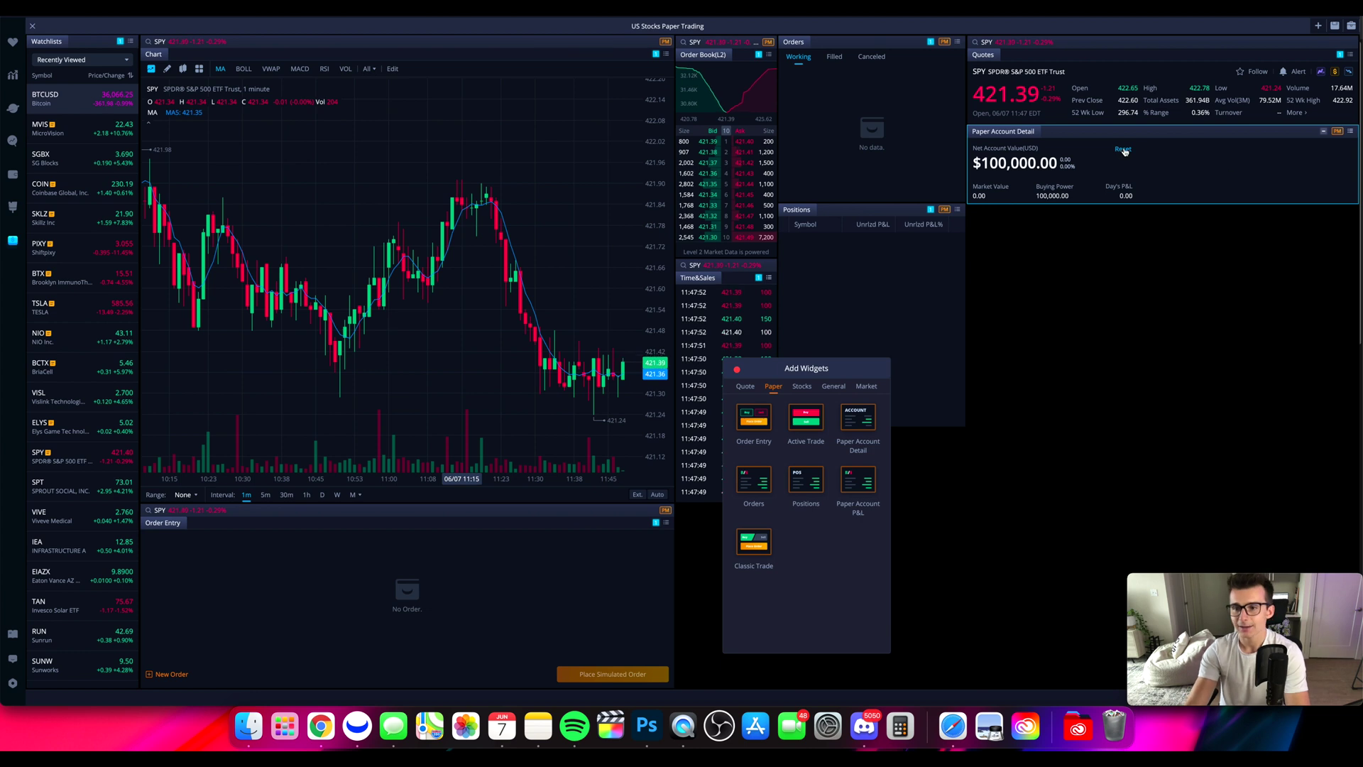
left_click(738, 371)
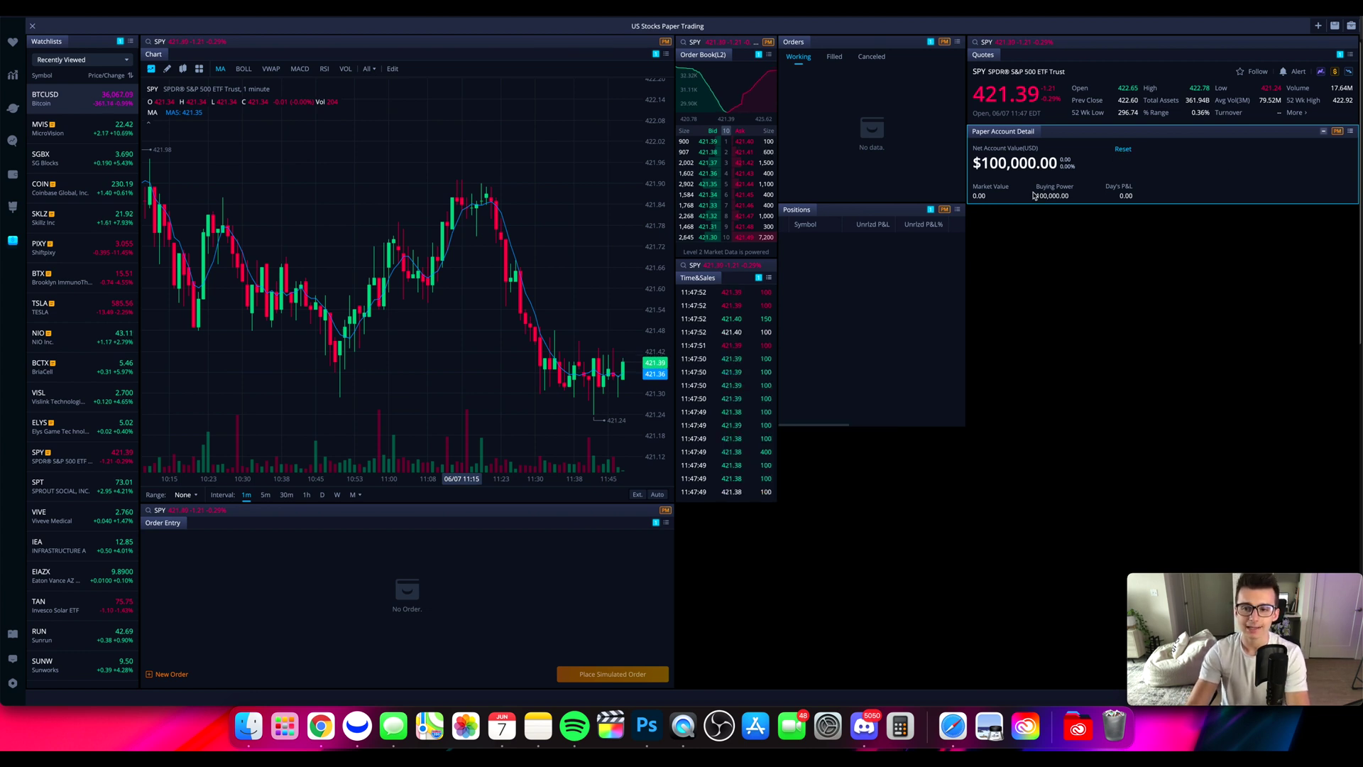
Open the paper account reset to inspect its initial balance setting, and leave it without resetting.
left_click(1122, 149)
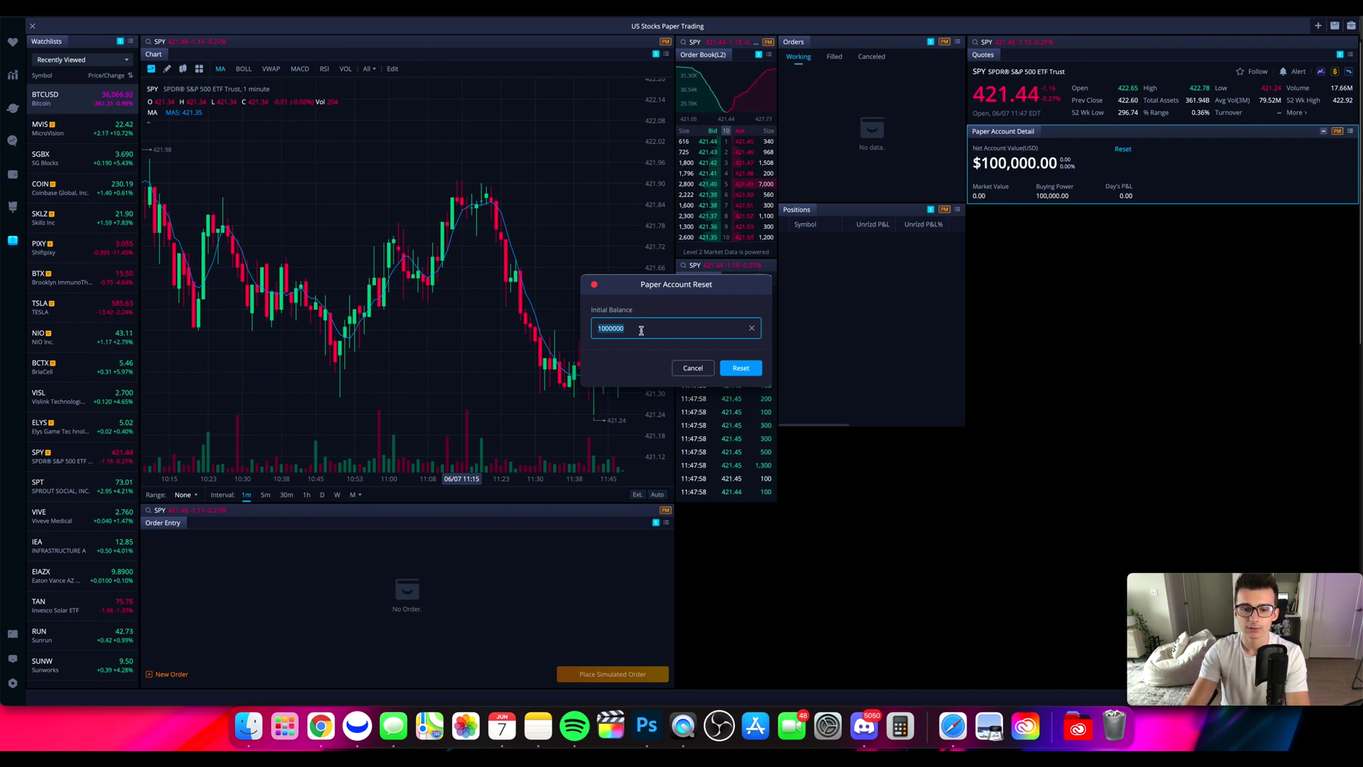
left_click(595, 285)
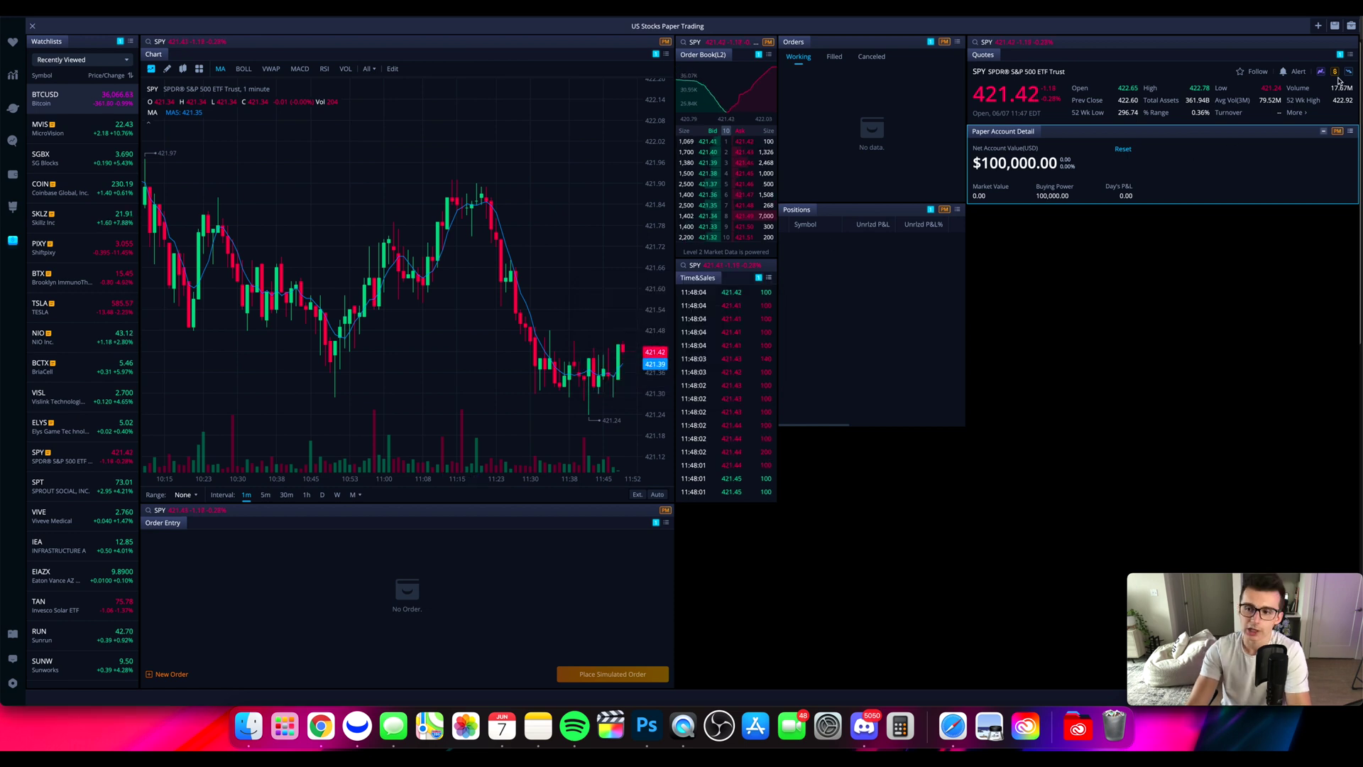
Try adding a second Order Entry widget for SPY, and remove it from the layout.
left_click(1318, 26)
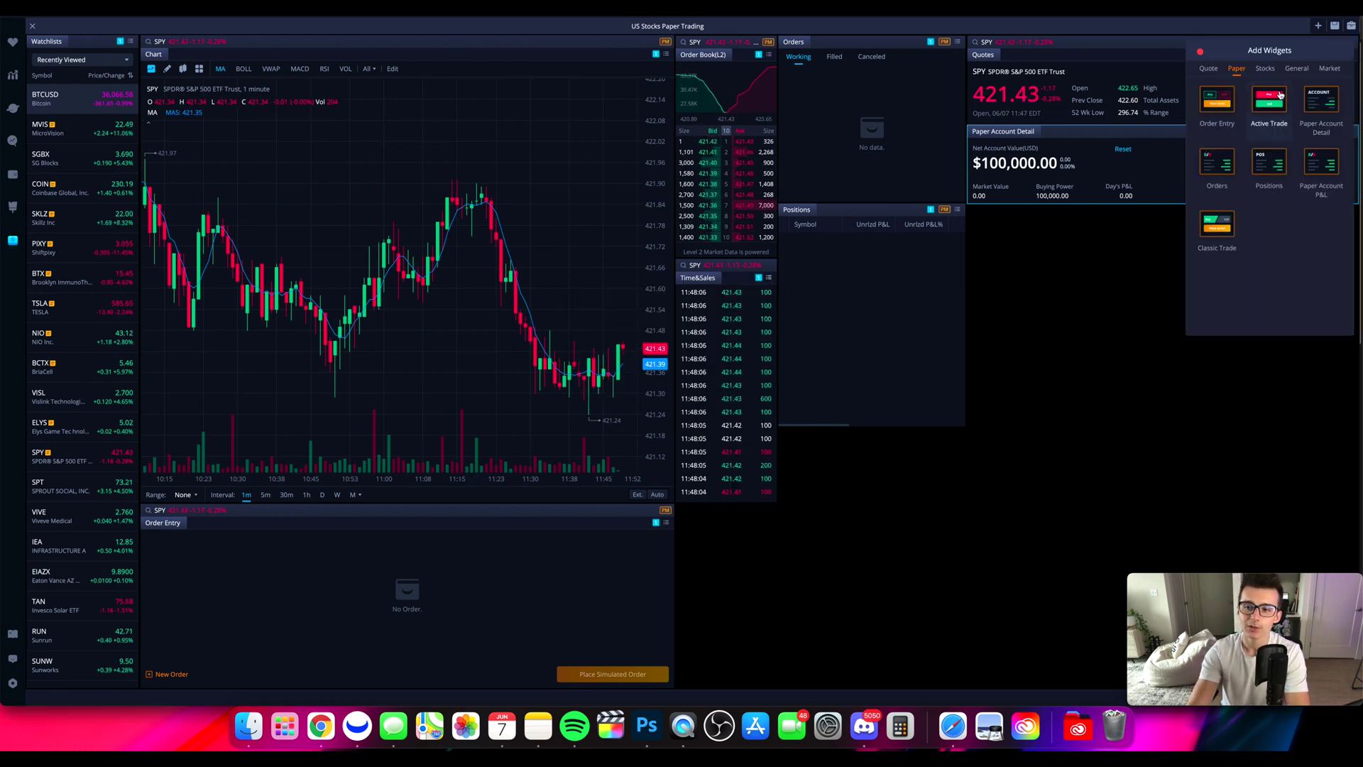
left_click(1213, 106)
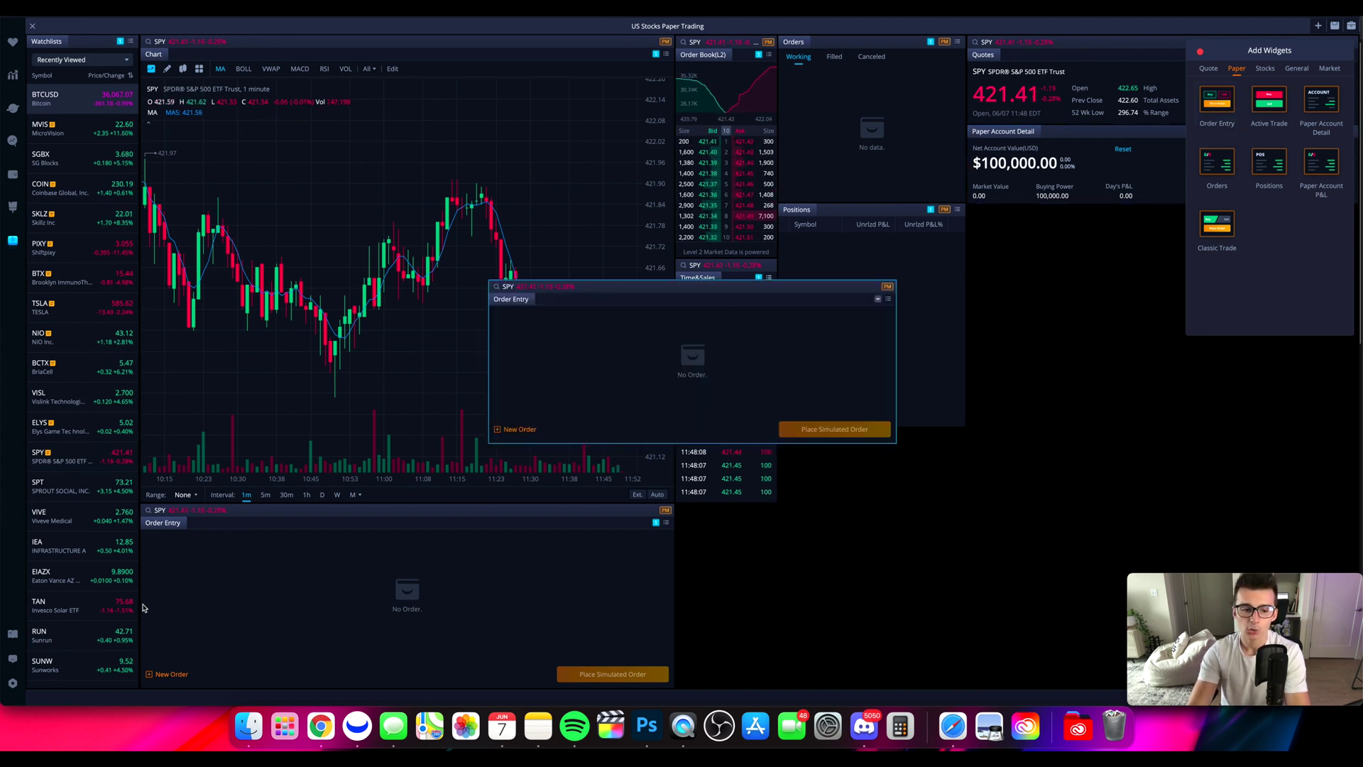
left_click(888, 301)
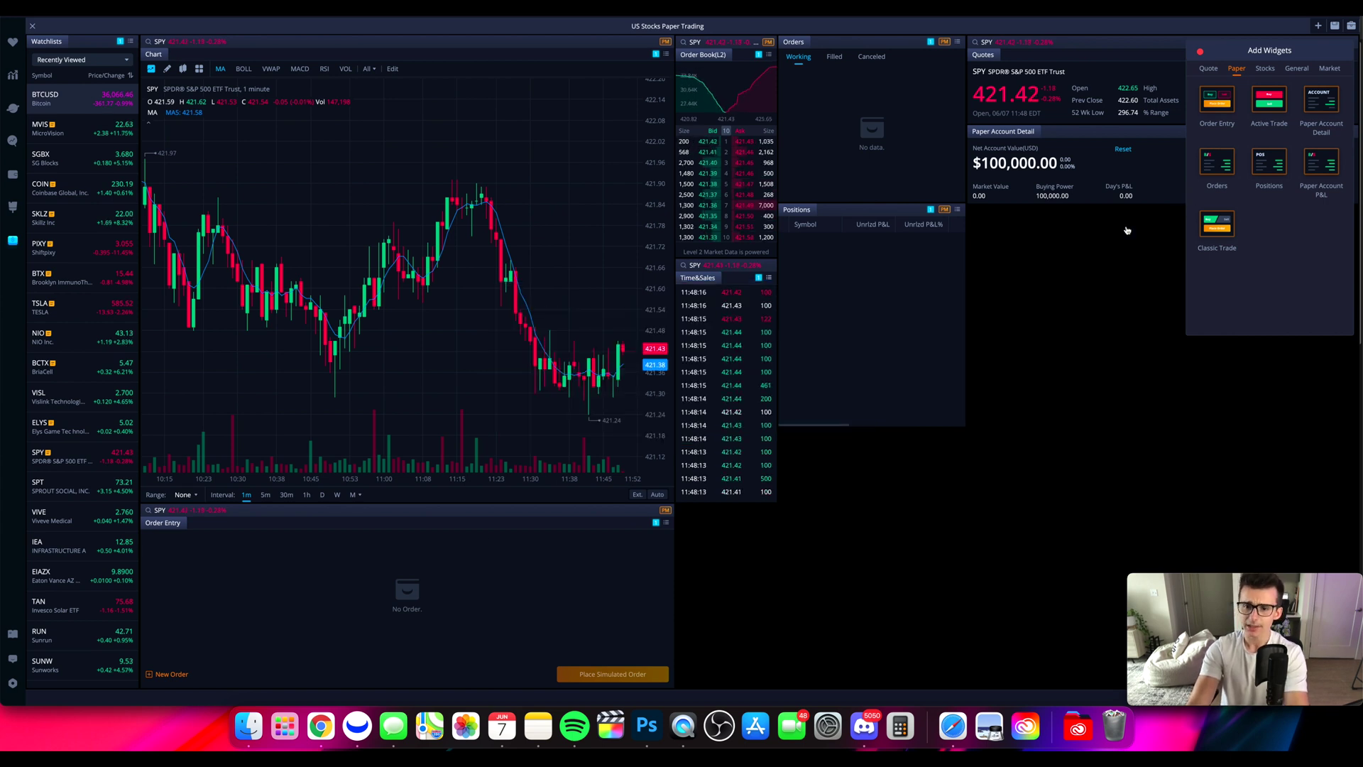
Add an Active Trade widget below Time&Sales, lengthen the Positions widget down to it, and widen Active Trade to Positions' outer edge.
left_click(1269, 106)
left_click_drag(732, 282, 803, 521)
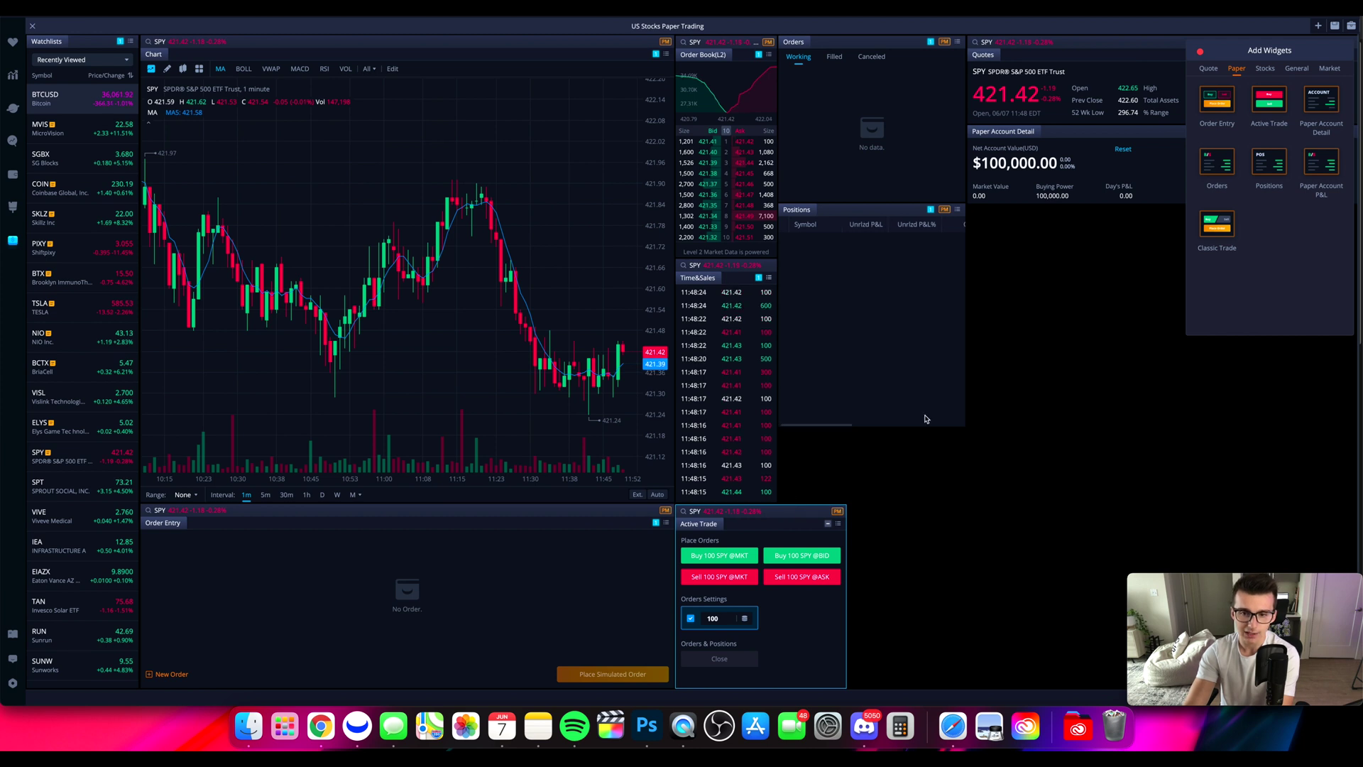
scroll(917, 428, "right", 3)
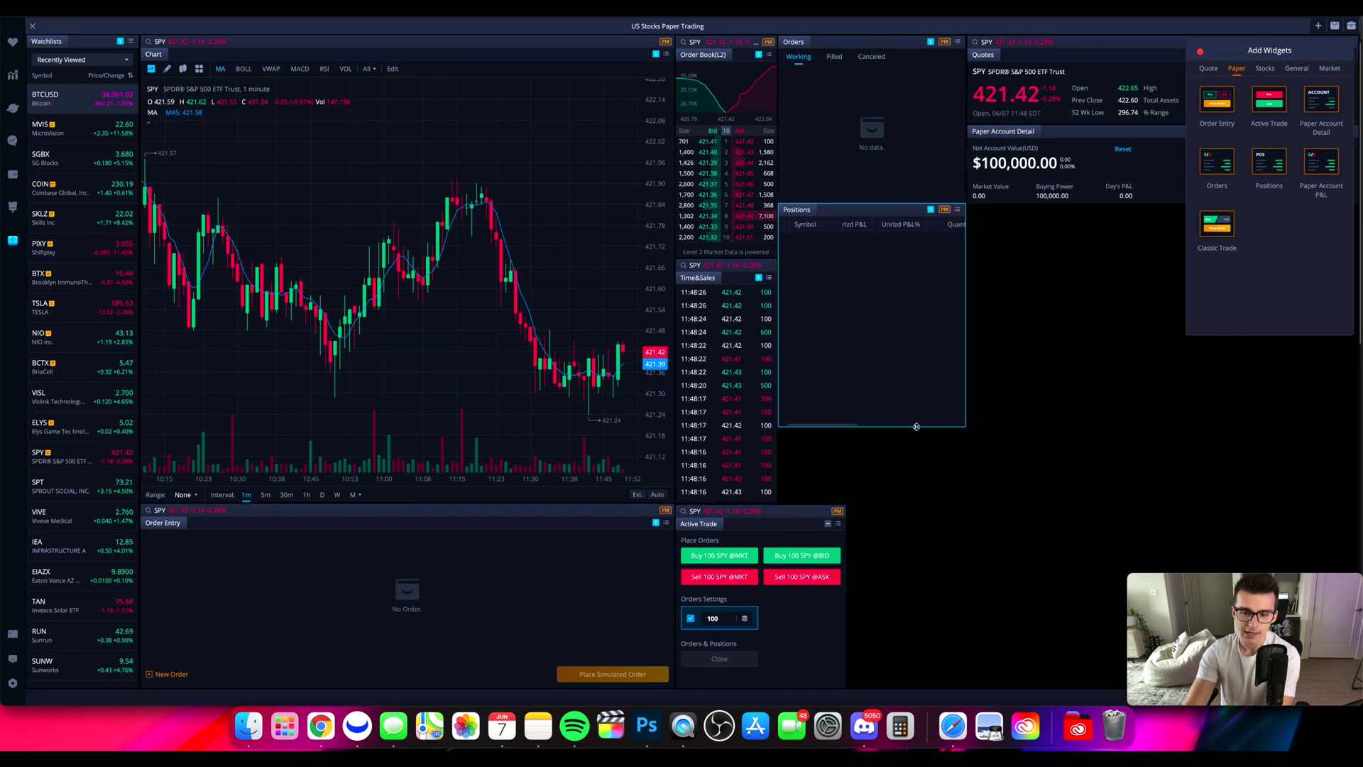
scroll(912, 426, "left", 3)
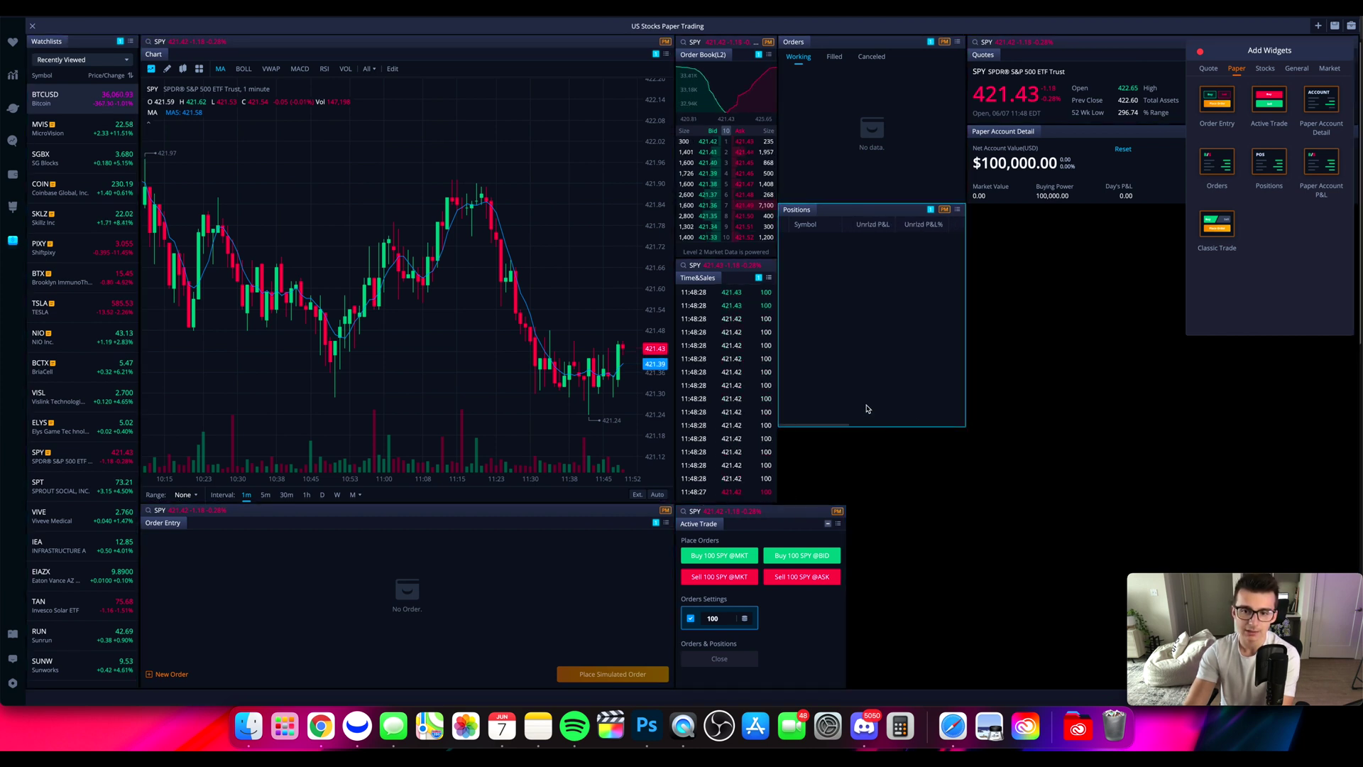
scroll(859, 427, "right", 3)
left_click_drag(854, 426, 966, 513)
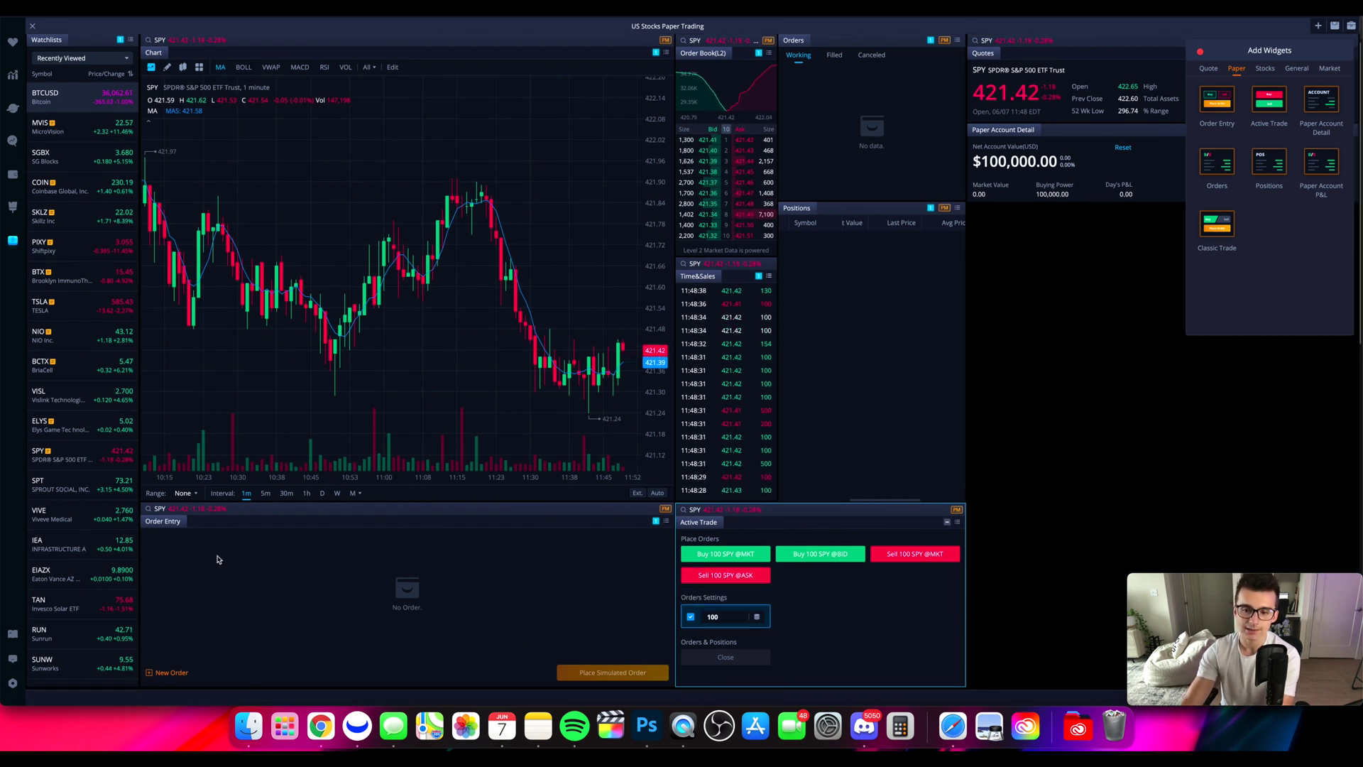
Add a Classic Trade widget below Paper Account Detail and enlarge it down to the Positions widget's lower edge.
left_click(1220, 241)
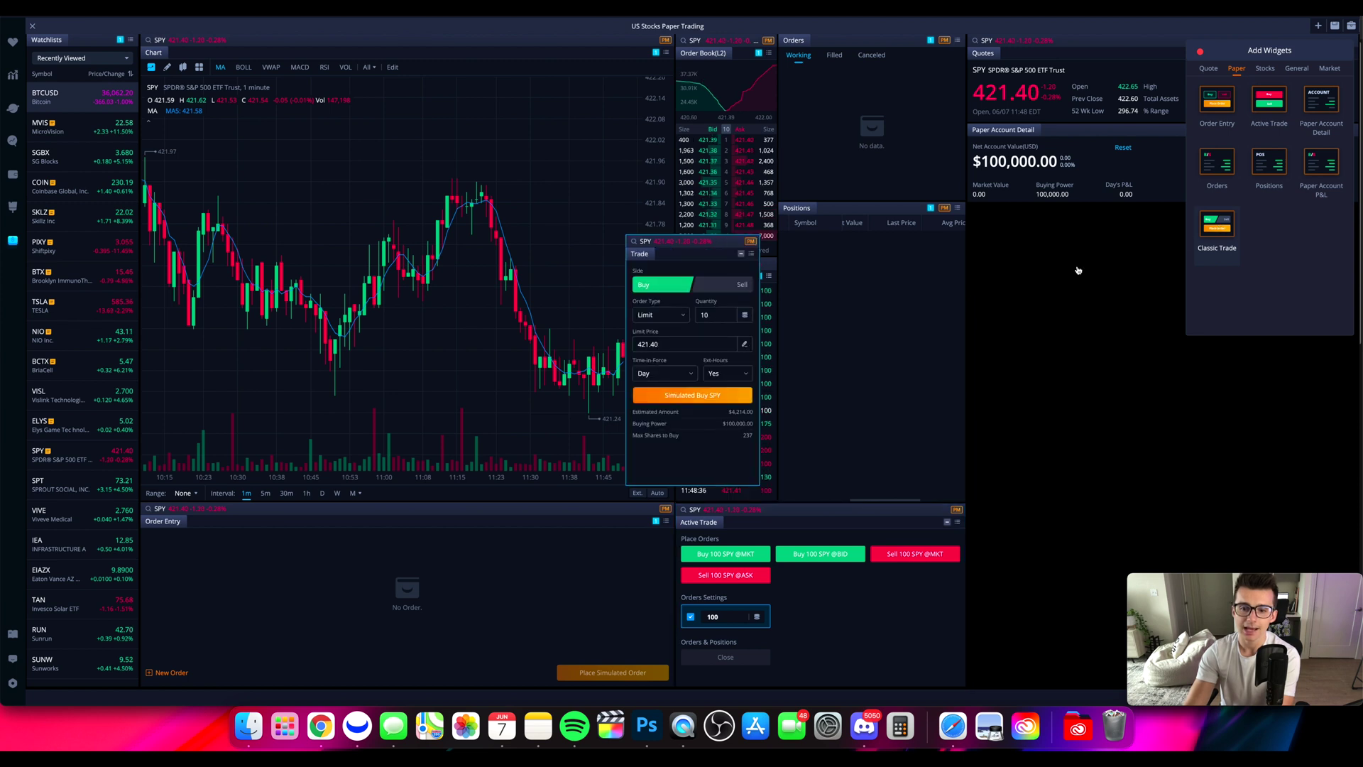
left_click_drag(721, 248, 1060, 213)
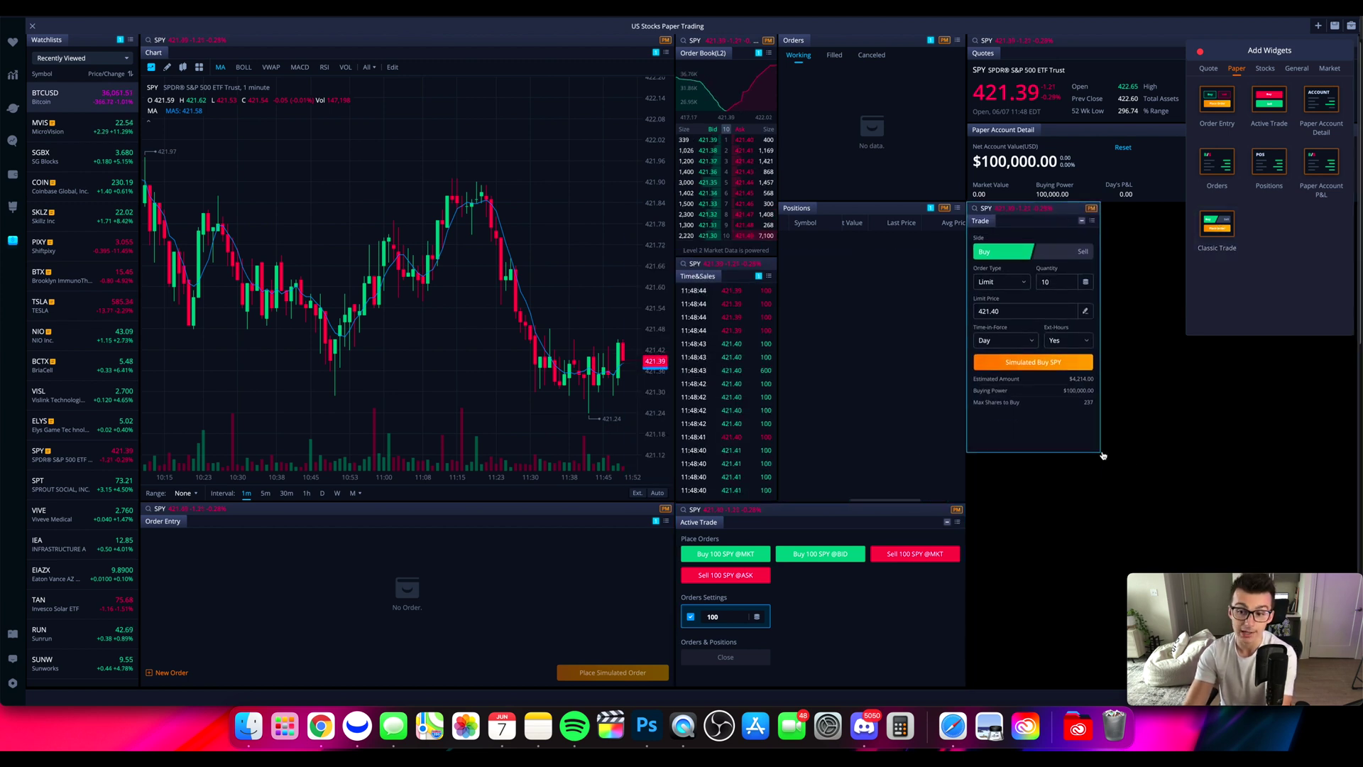
left_click_drag(1100, 453, 1184, 511)
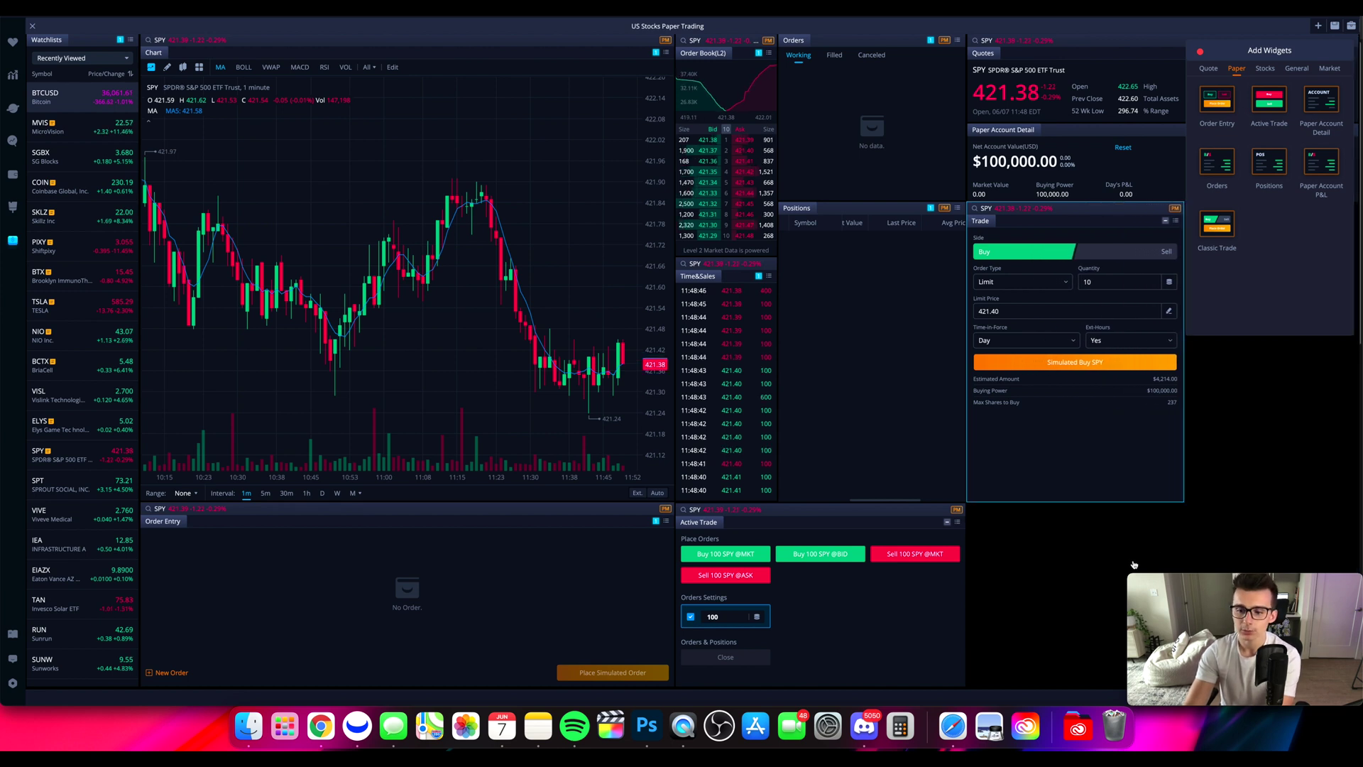
mouse_move(1132, 579)
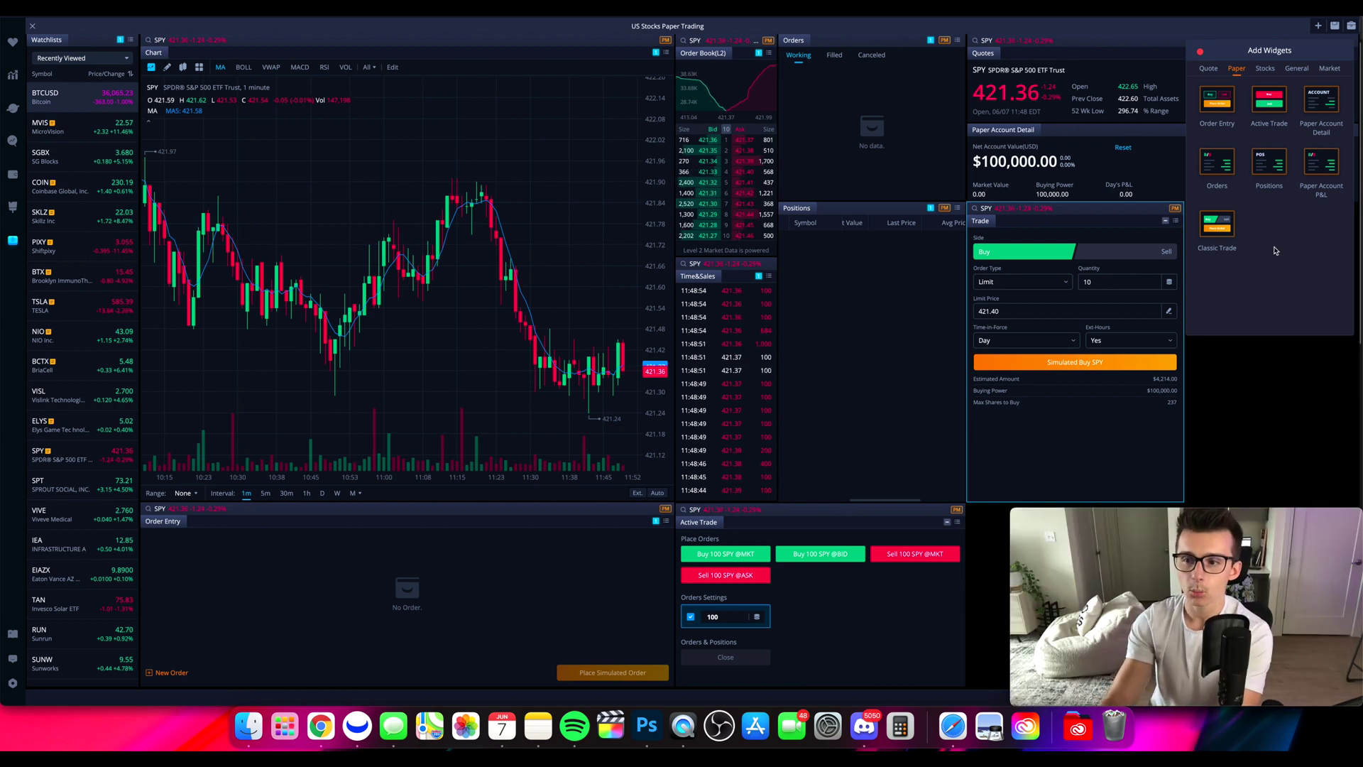
Look through the Stocks widgets available for the layout and close the widget picker without adding any.
left_click(1265, 69)
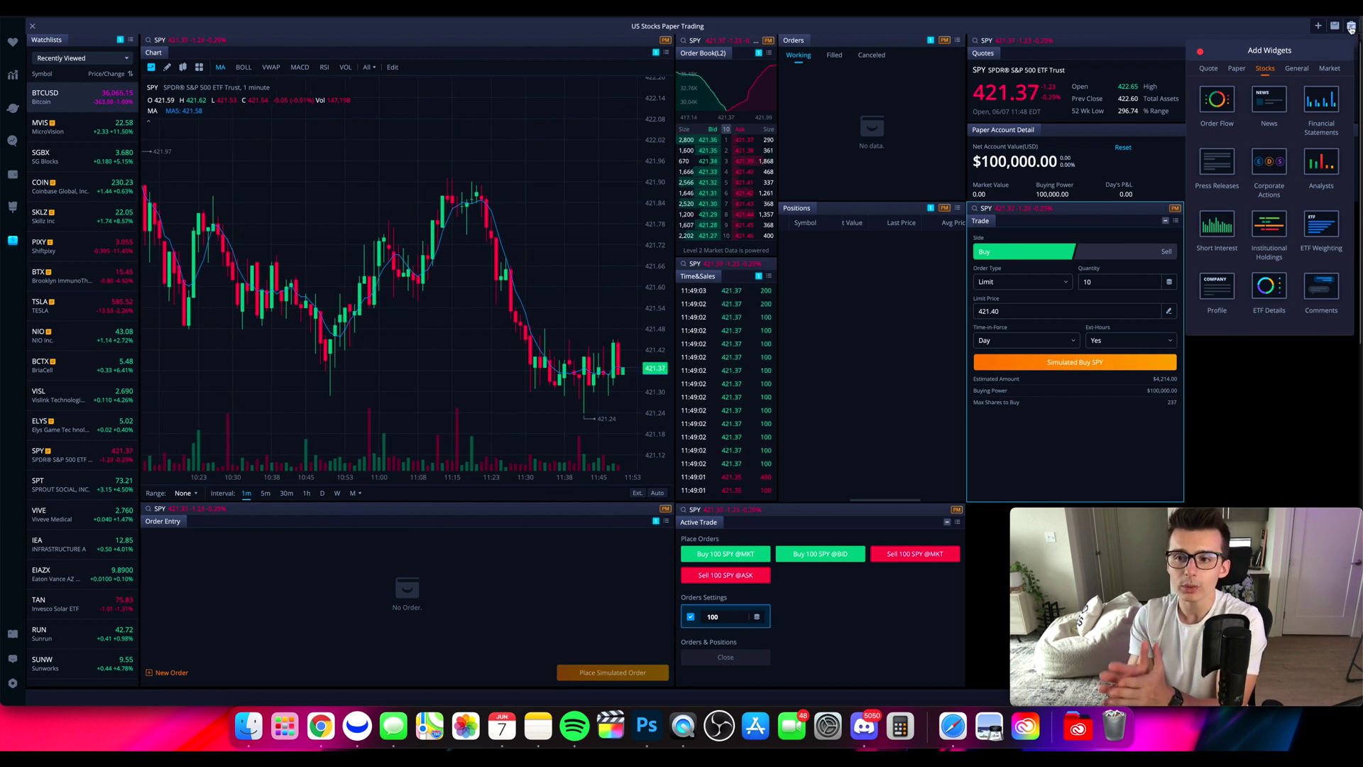
left_click(1201, 53)
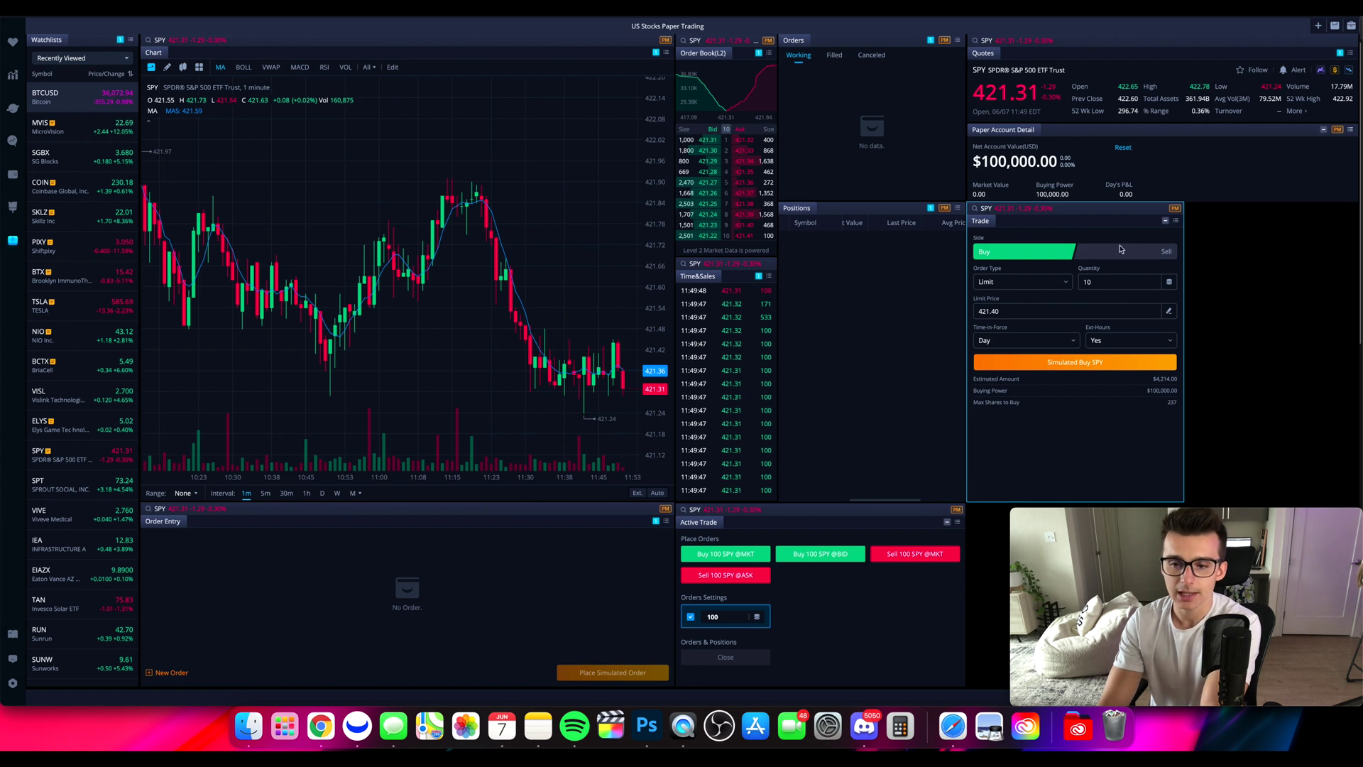
Link the Active Trade and Trade widgets to the other widgets by setting both to group 1.
left_click(948, 523)
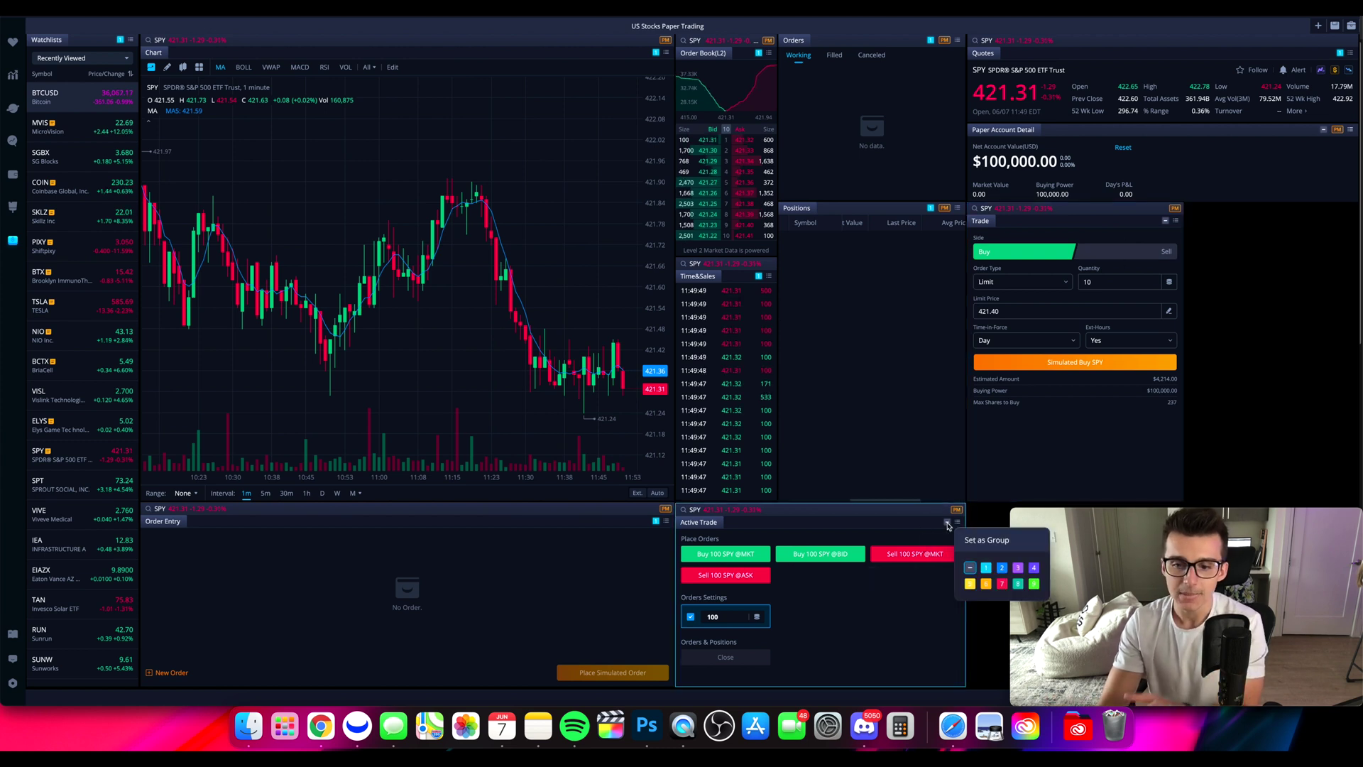
left_click(986, 566)
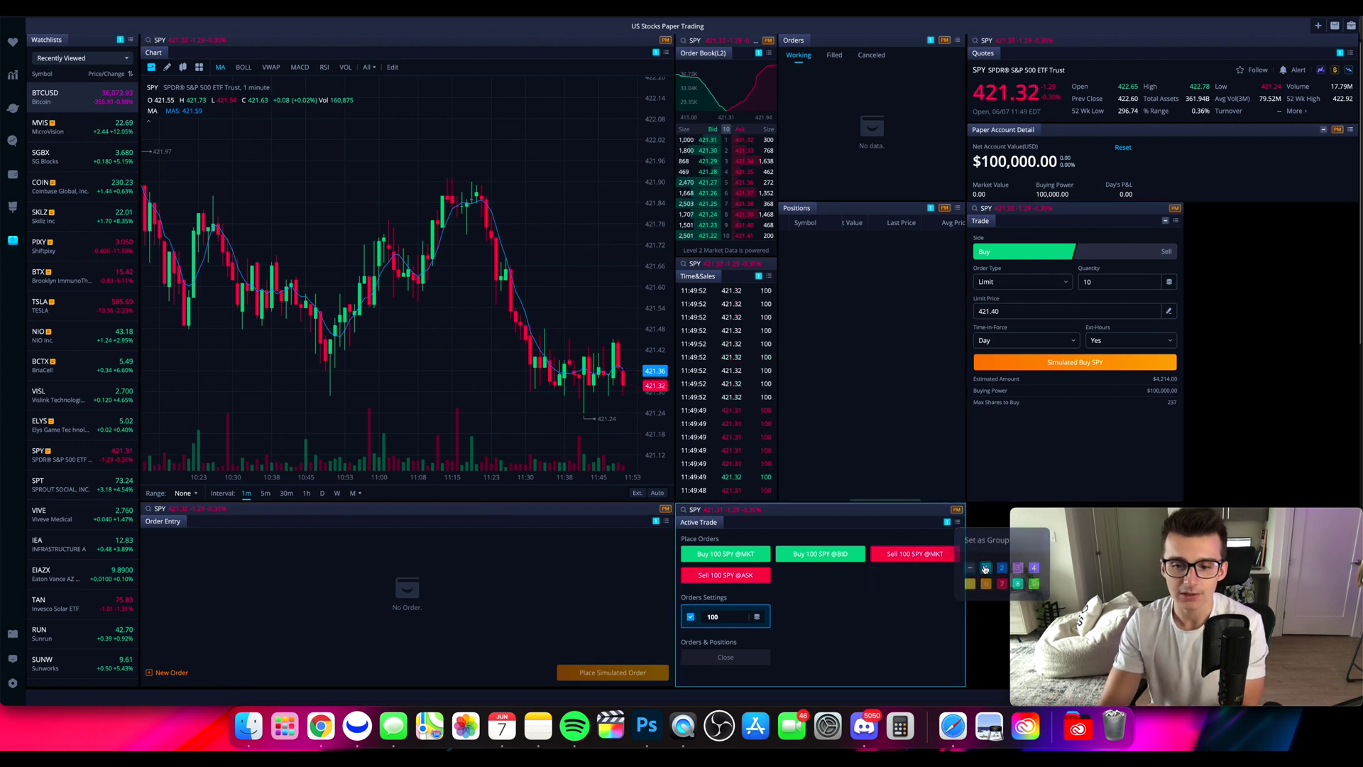
left_click(1165, 224)
left_click(1205, 266)
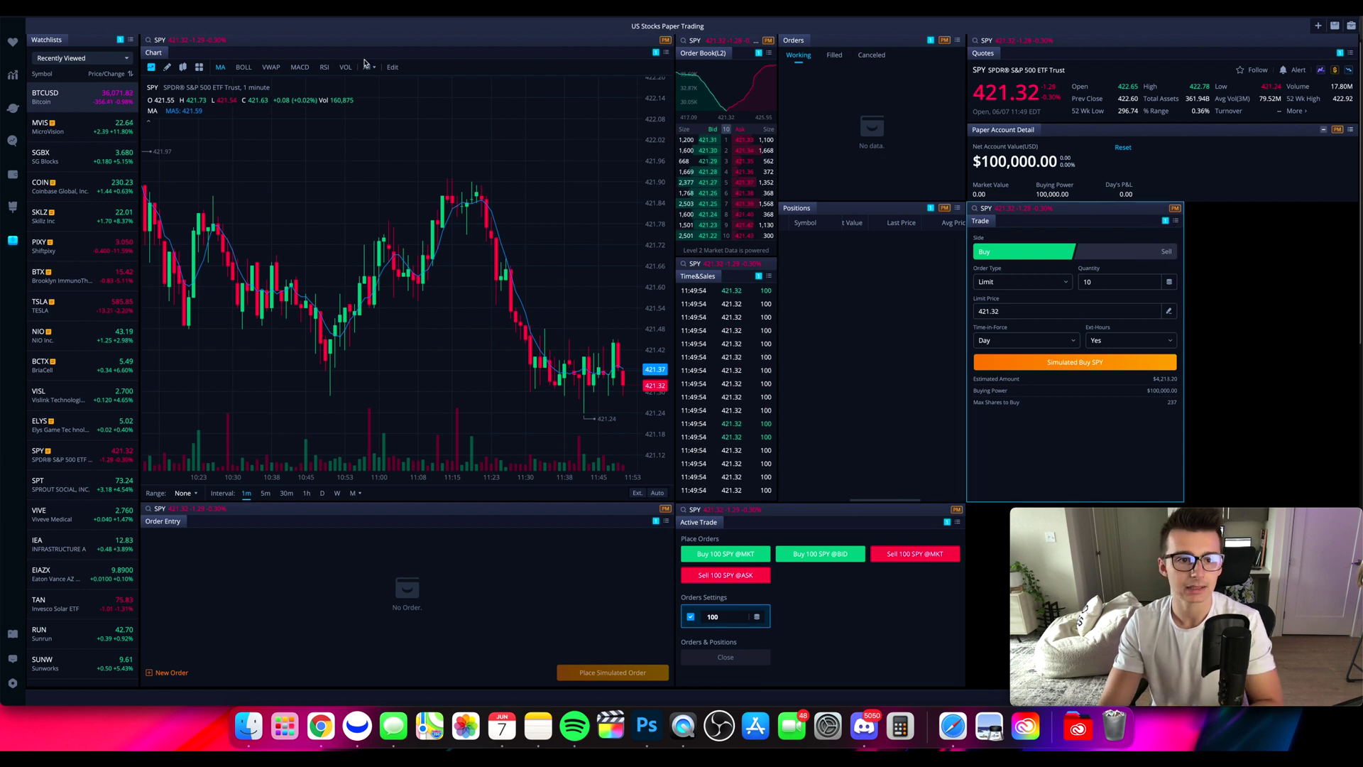
Change the Chart widget's symbol from SPY to AAPL so the linked widgets follow.
left_click(159, 40)
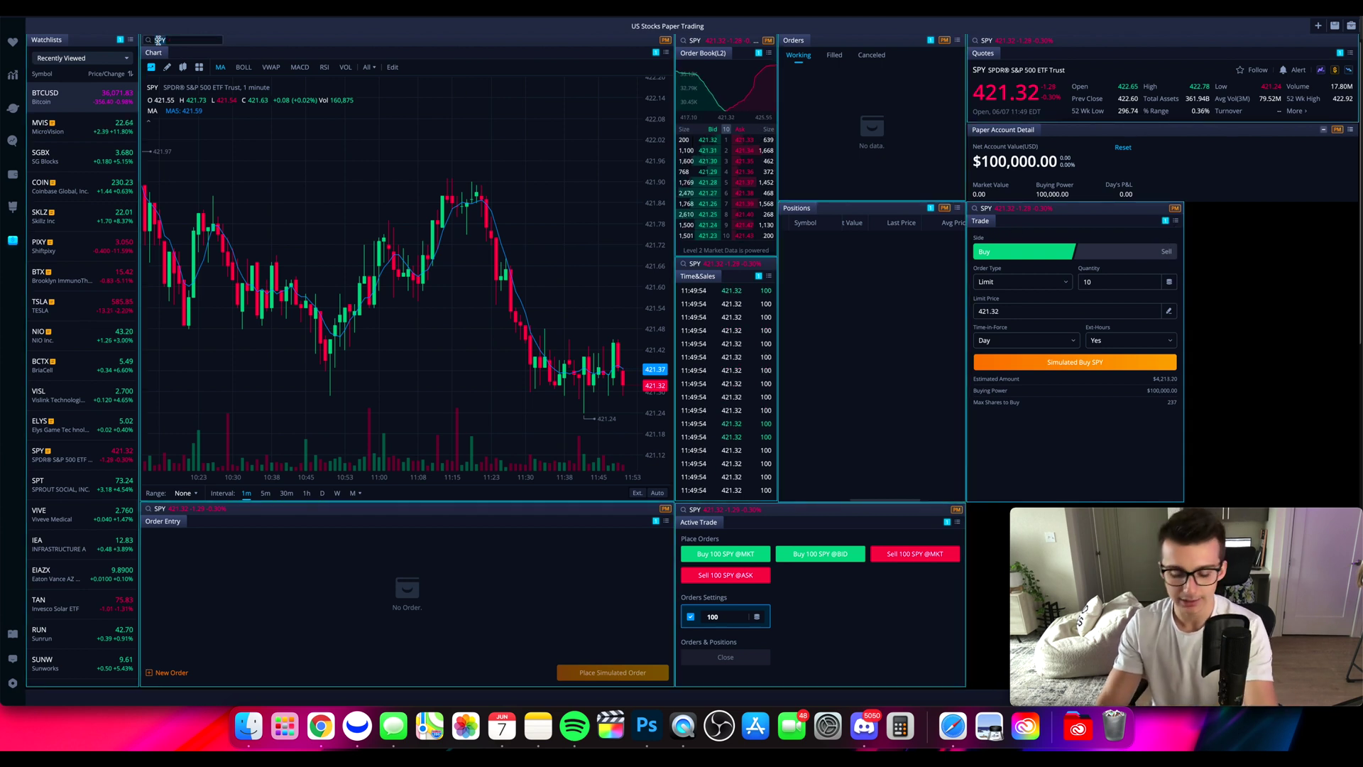
type("a")
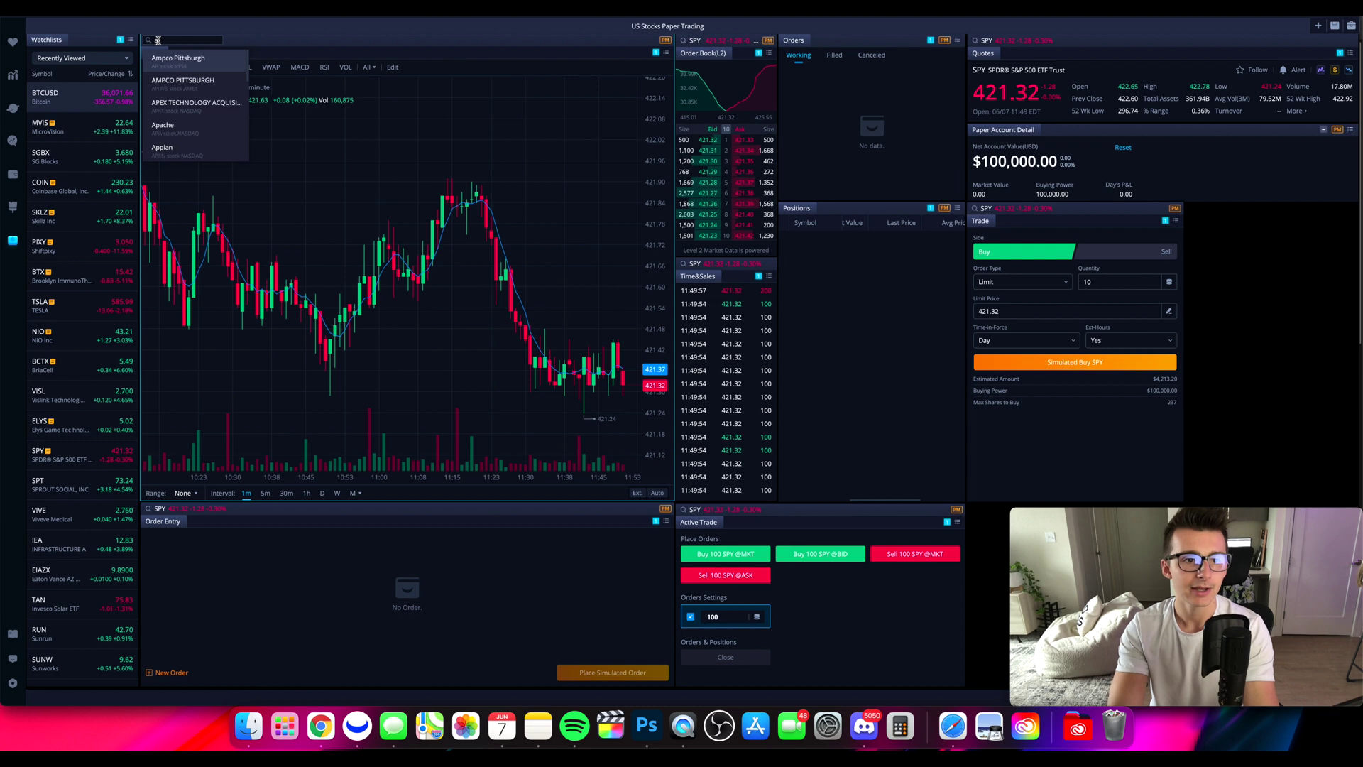
type("apl")
key("Return")
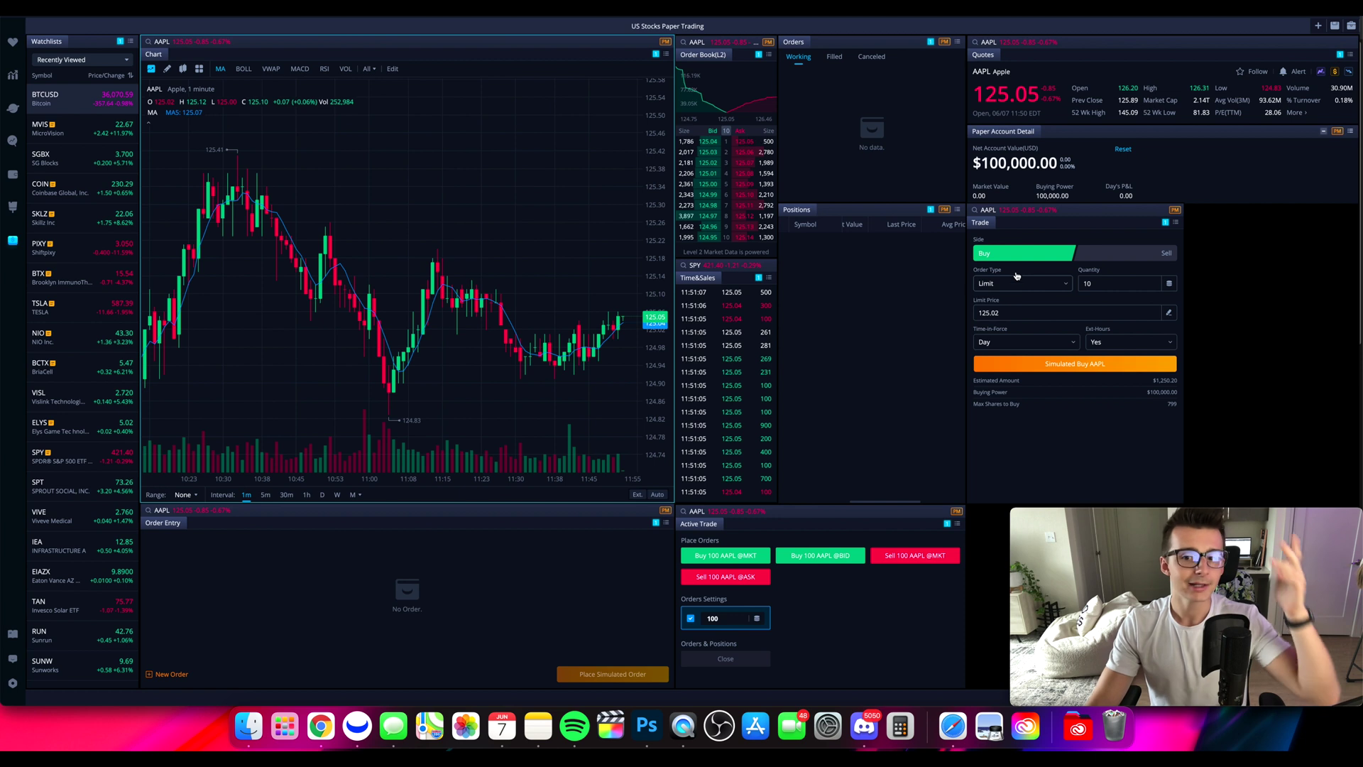
Review the Trade widget's order types and quantity presets, keeping the Limit type and a quantity of 10.
left_click(1034, 284)
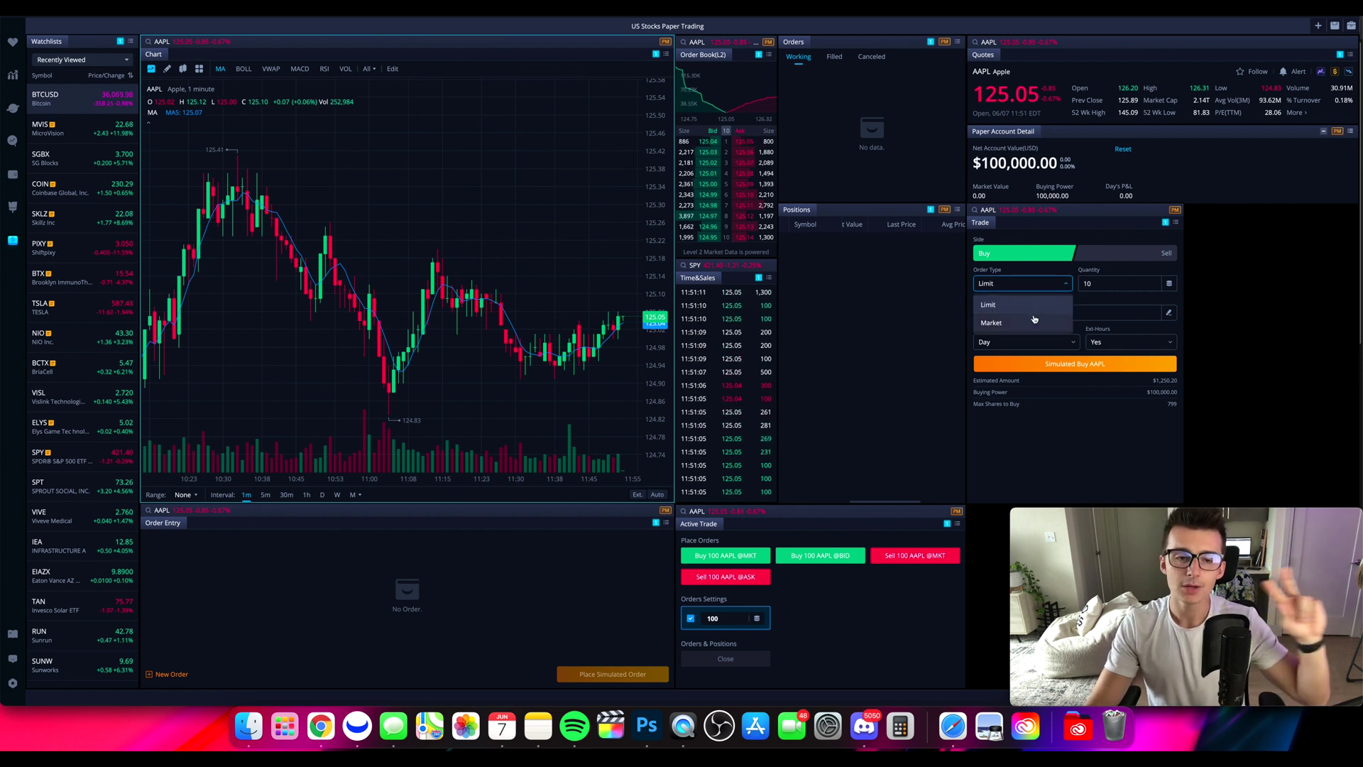
left_click(1036, 309)
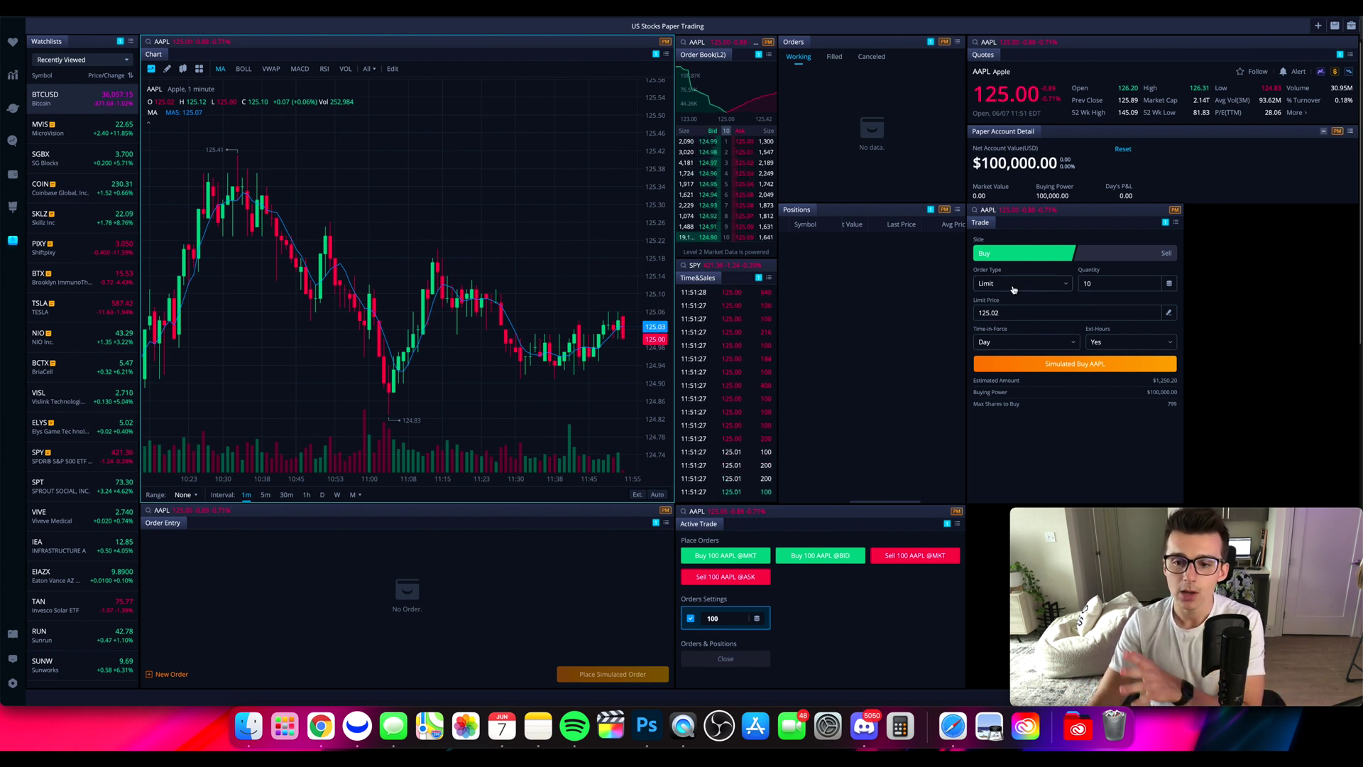
left_click(1097, 284)
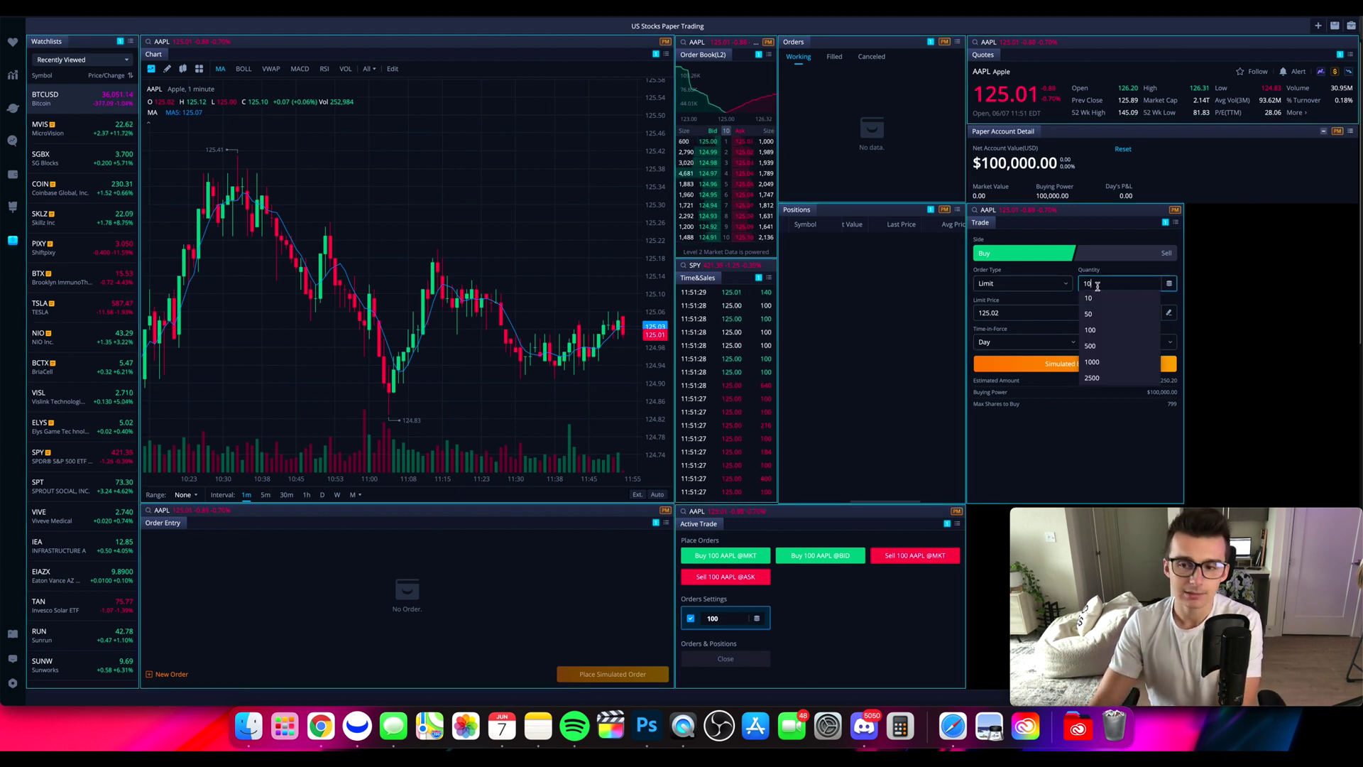
left_click(1035, 321)
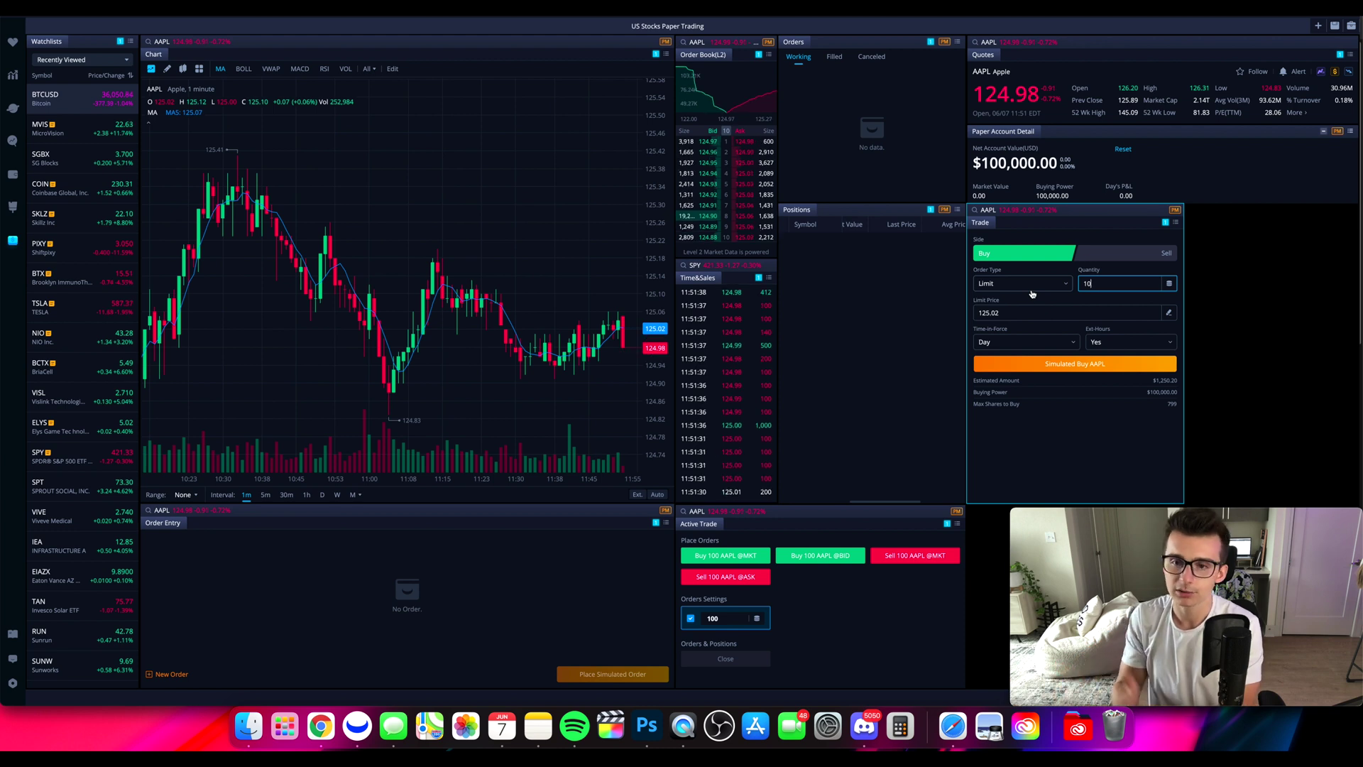
Set the AAPL order type in the Trade widget to Market.
scroll(519, 355, "down", 5)
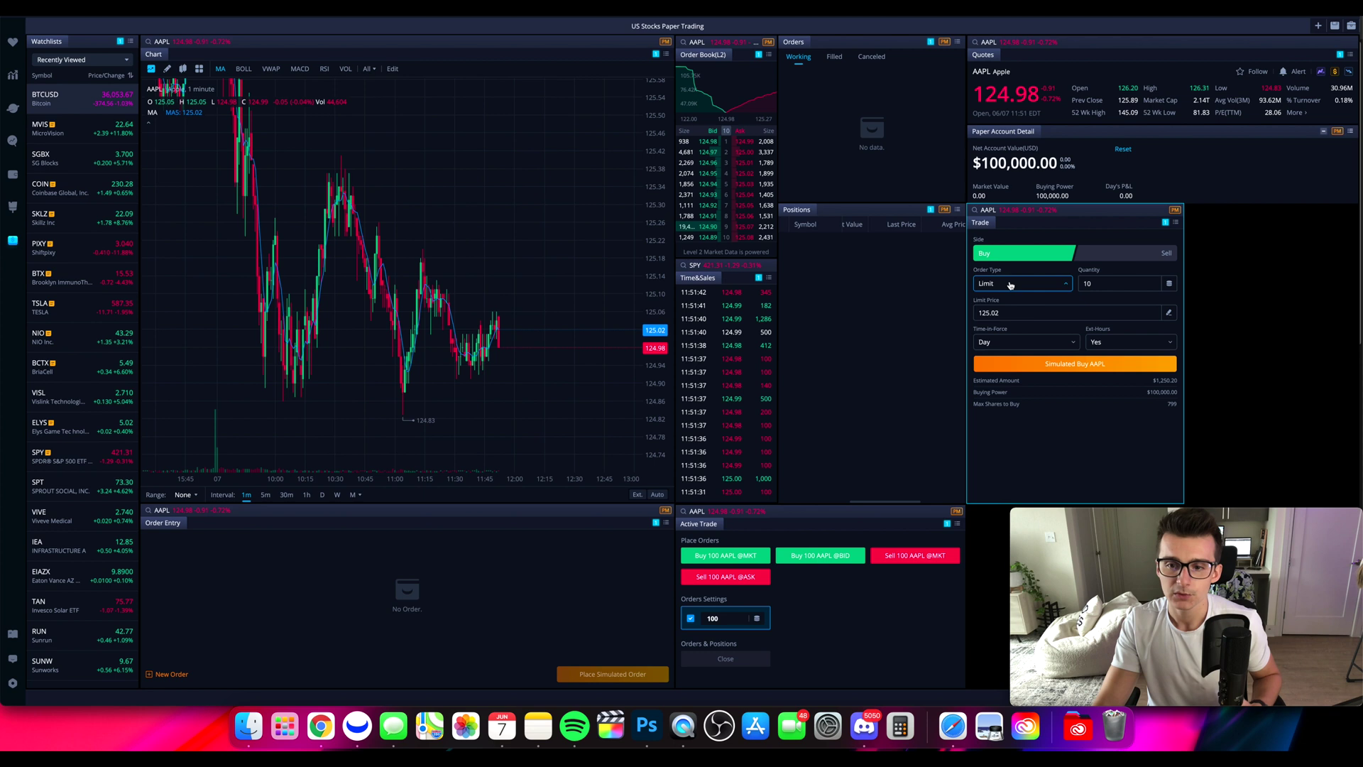
left_click(1008, 283)
left_click(1009, 321)
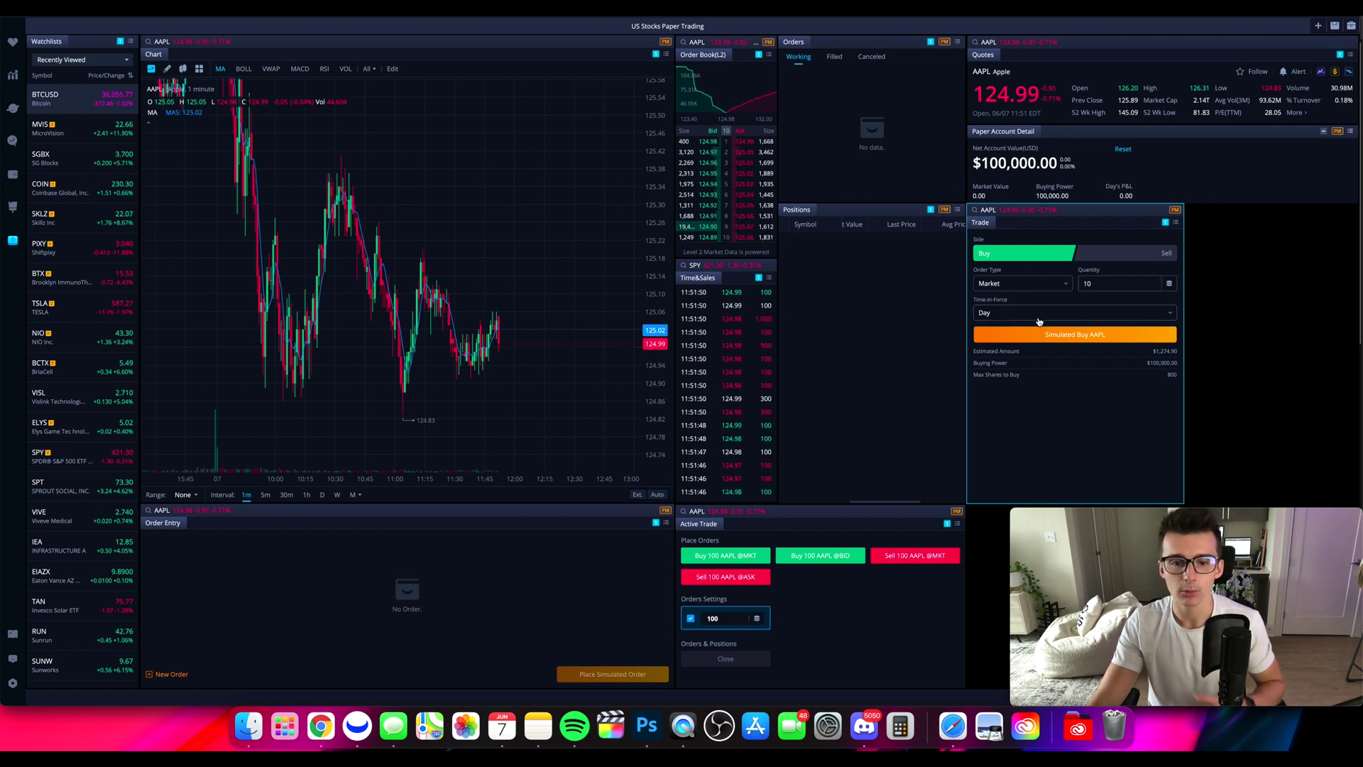
Draw a rectangle on the AAPL chart marking the sideways price range between about 124.88 and 125.05.
scroll(506, 345, "down", 3)
scroll(507, 347, "up", 5)
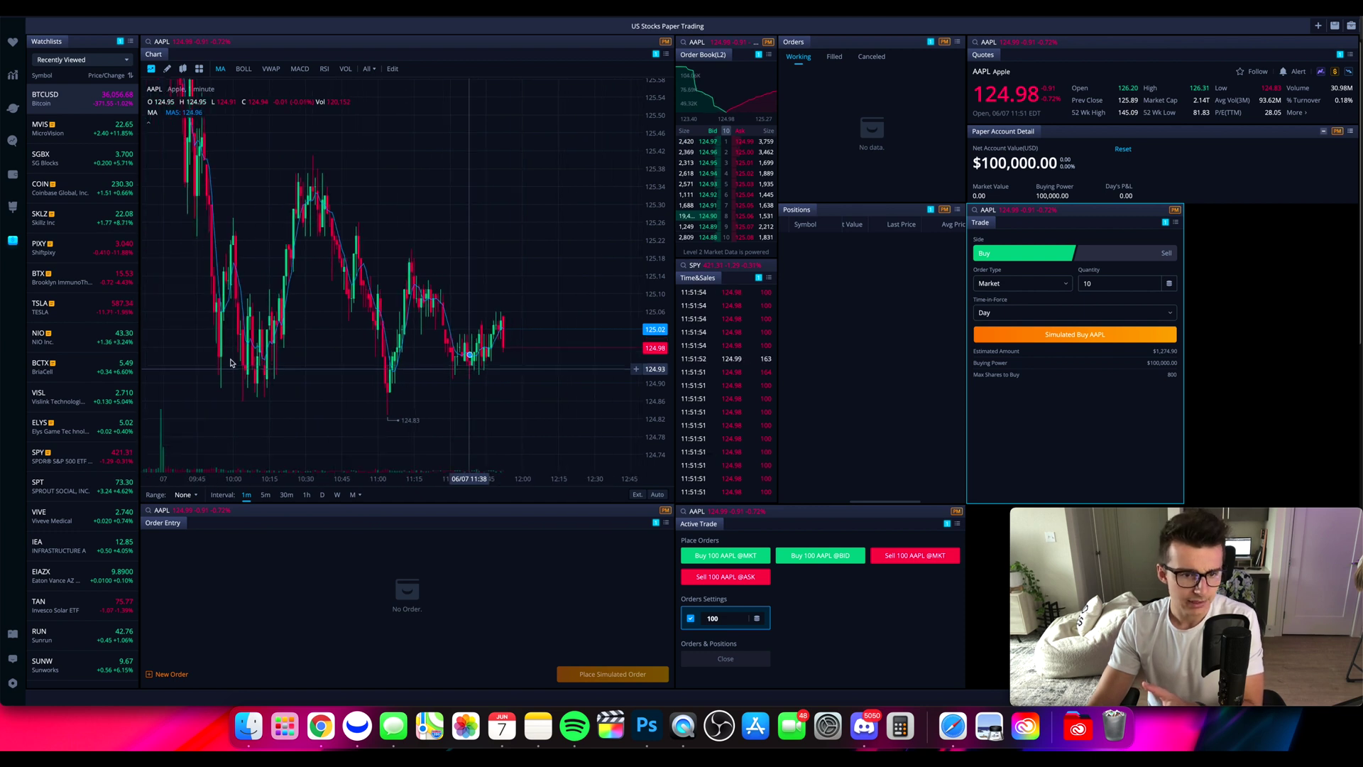
left_click(168, 69)
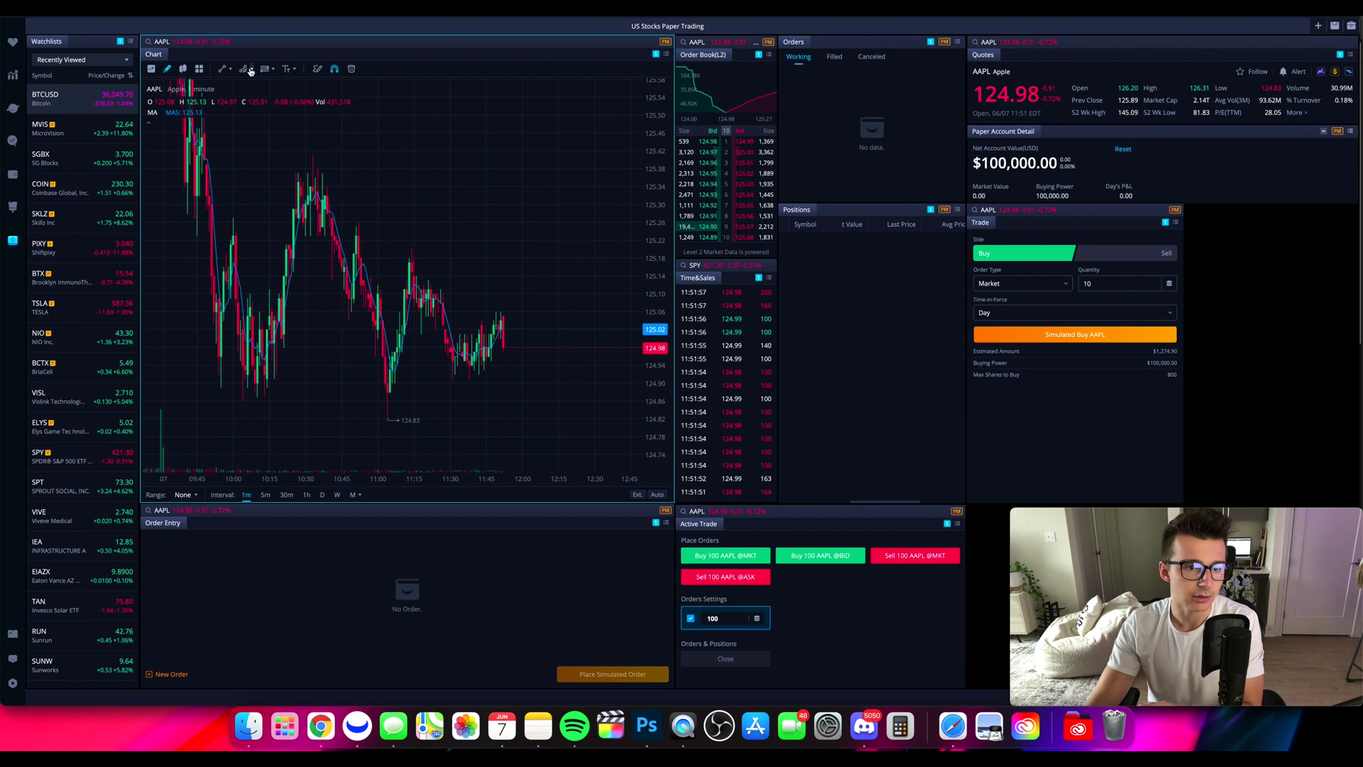
left_click(250, 71)
left_click(242, 123)
mouse_move(201, 317)
left_mouse_down()
mouse_move(304, 380)
mouse_move(587, 369)
mouse_move(622, 393)
left_mouse_up()
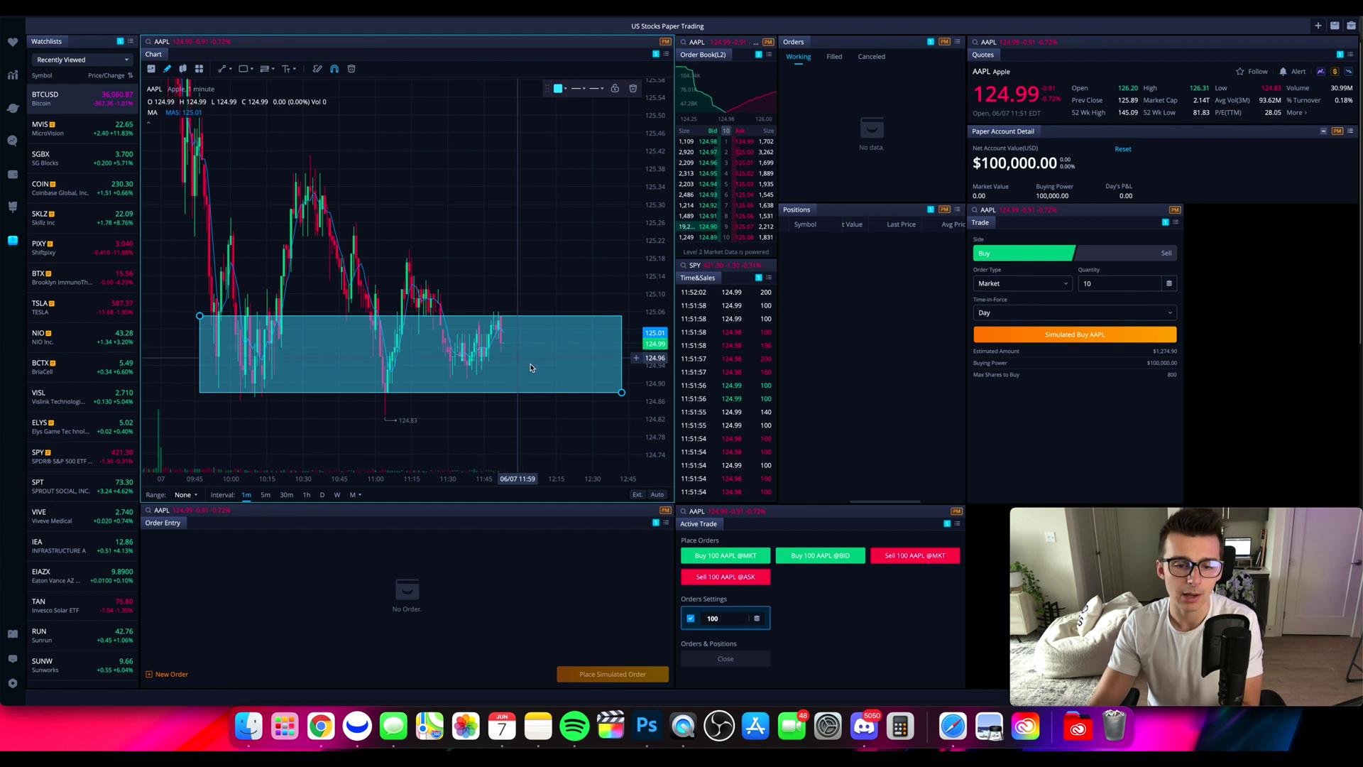
Place a simulated market buy order for 10 AAPL shares from the Trade widget.
left_click(1121, 283)
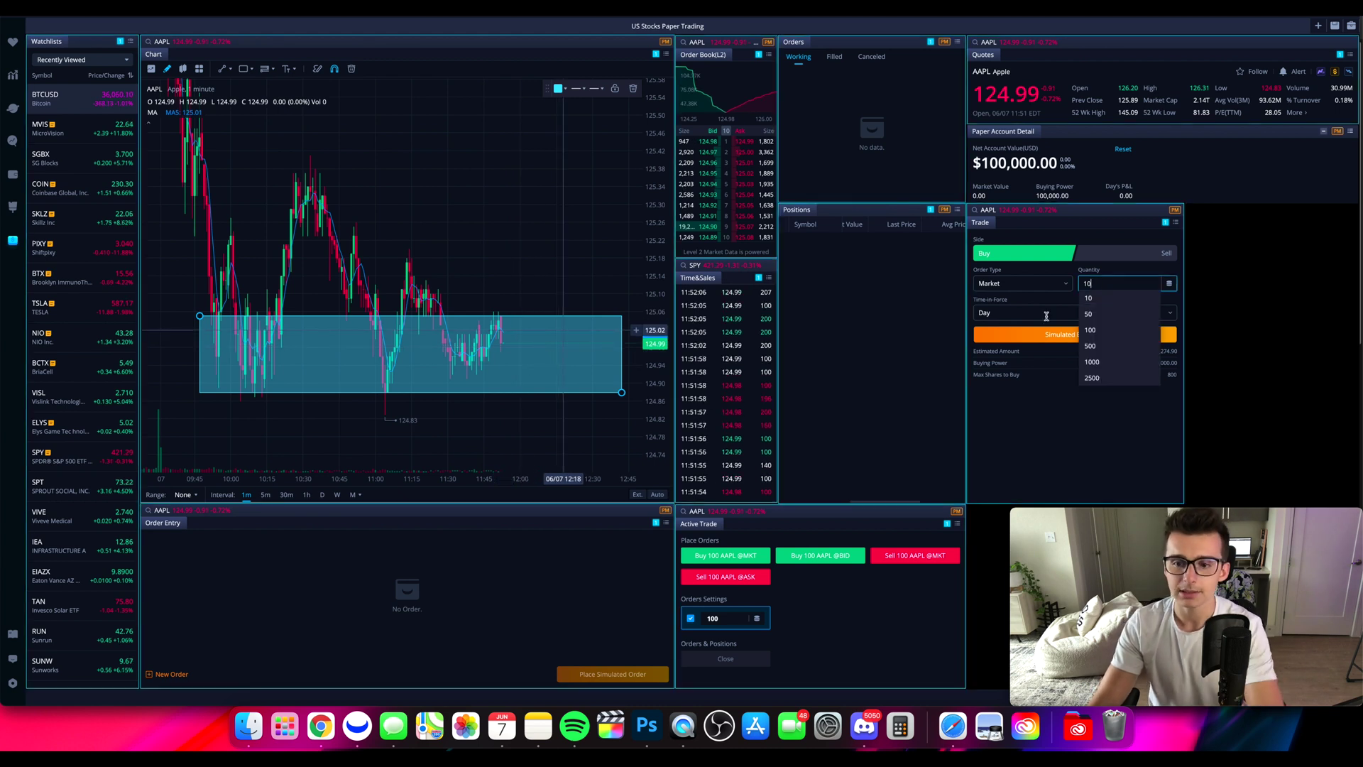
left_click(1033, 304)
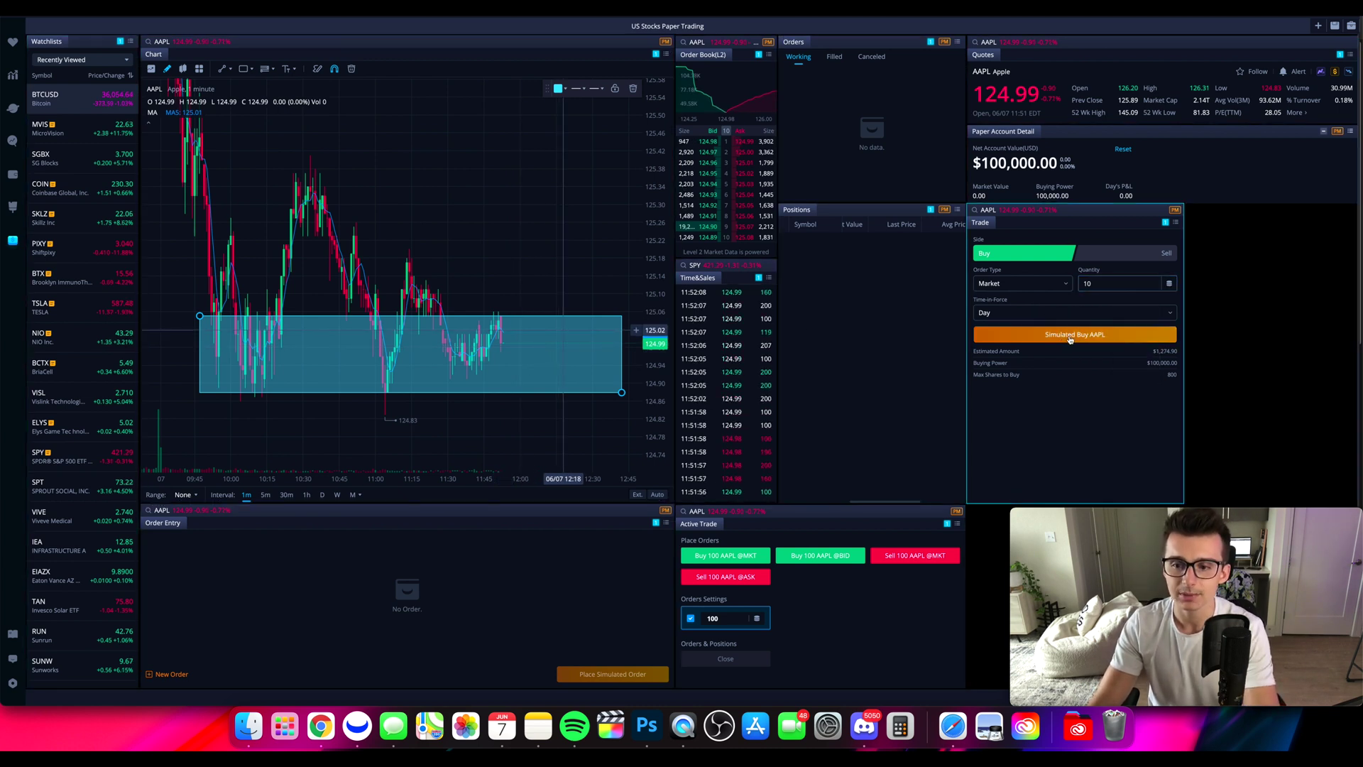
left_click(1070, 337)
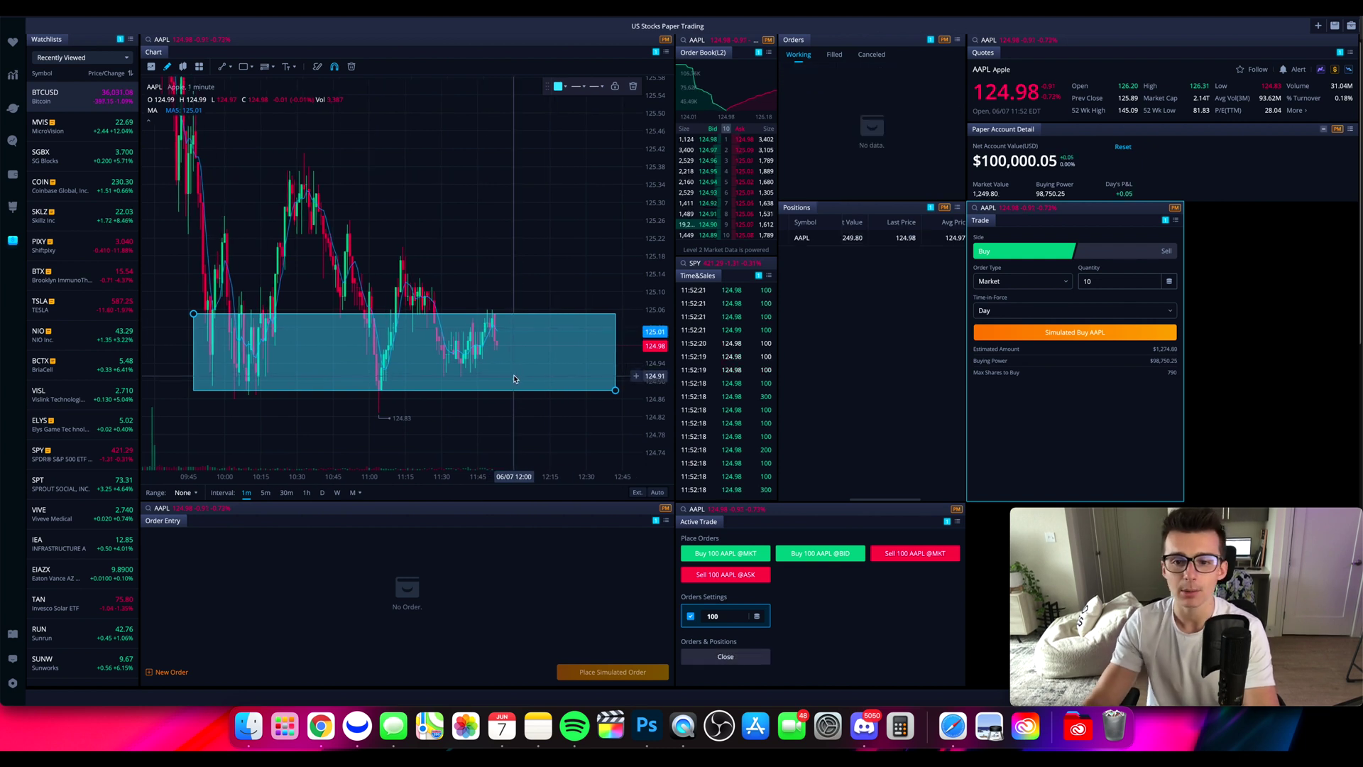
Examine the filled AAPL order and the position's quantity, market value, average price and unrealized profit and loss.
left_click(835, 56)
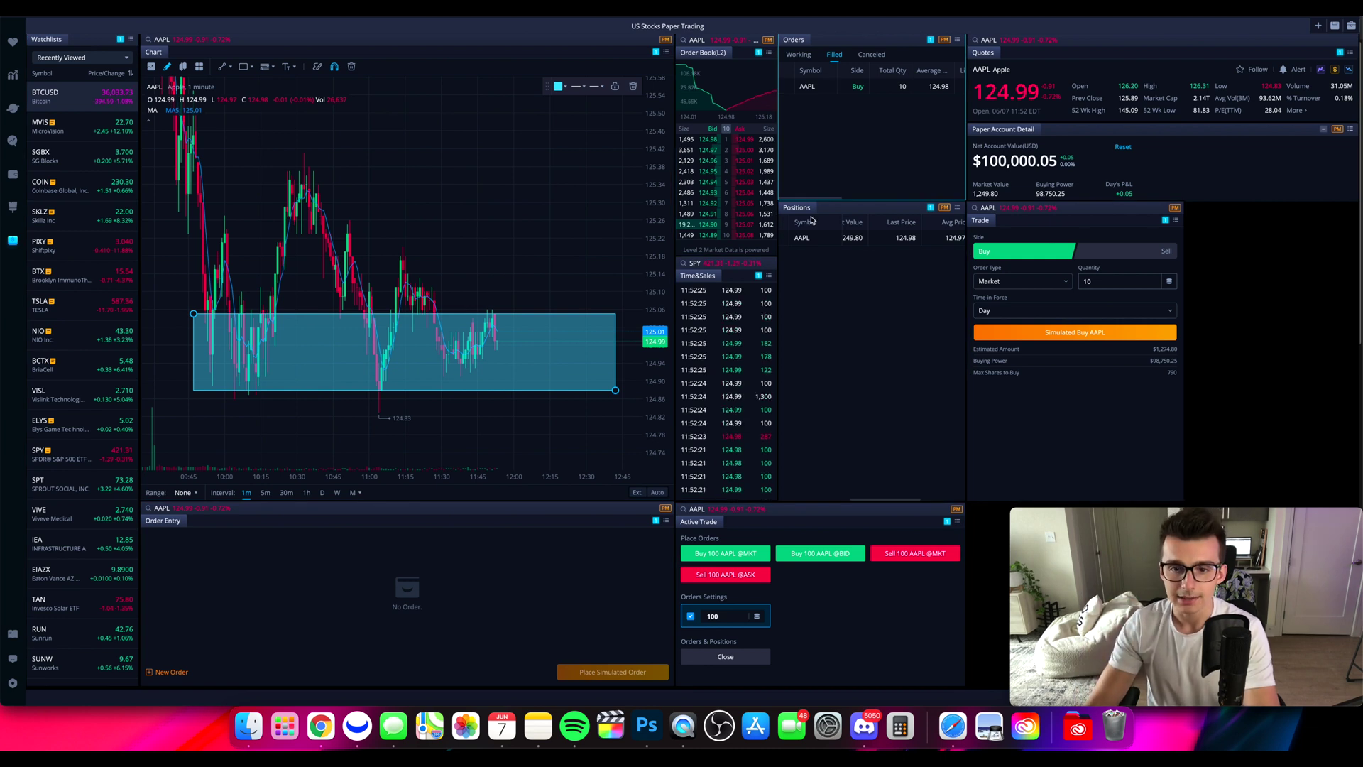
scroll(859, 273, "left", 3)
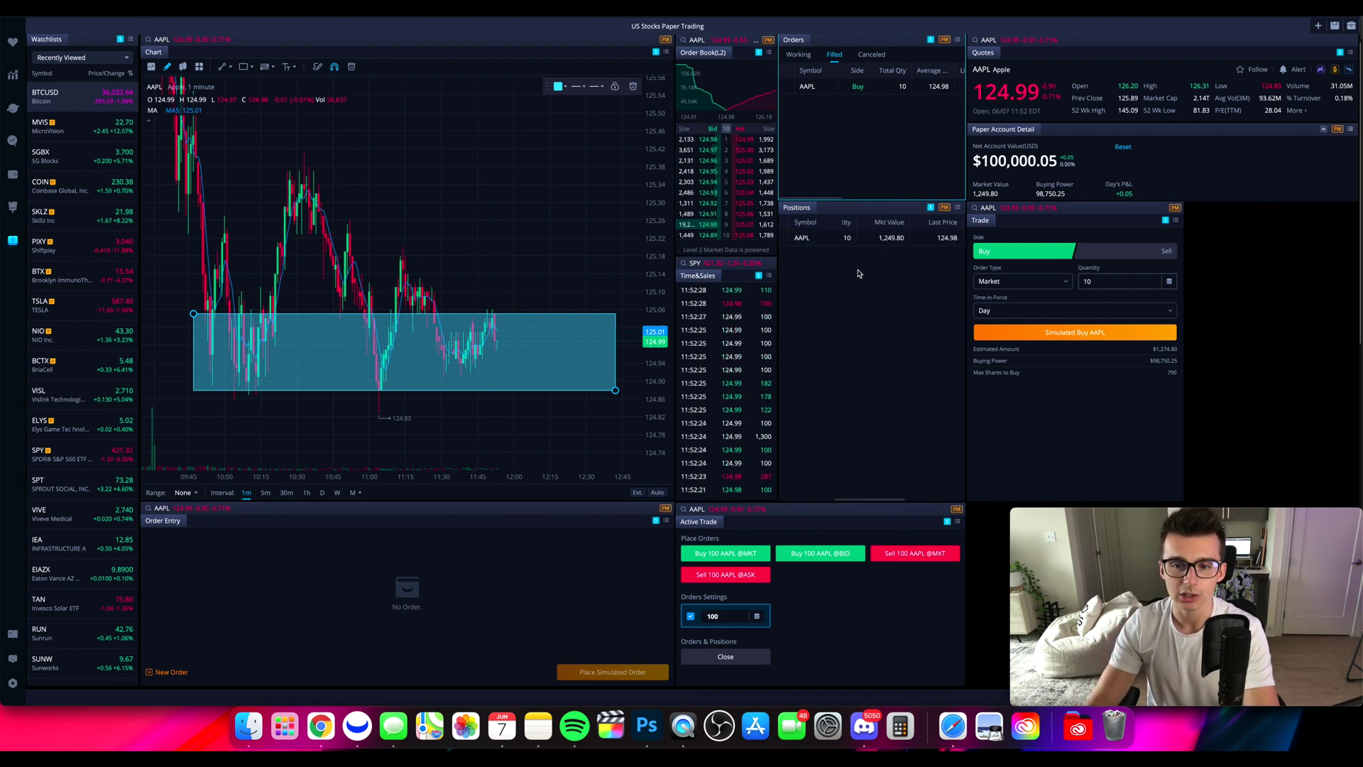
scroll(872, 270, "right", 4)
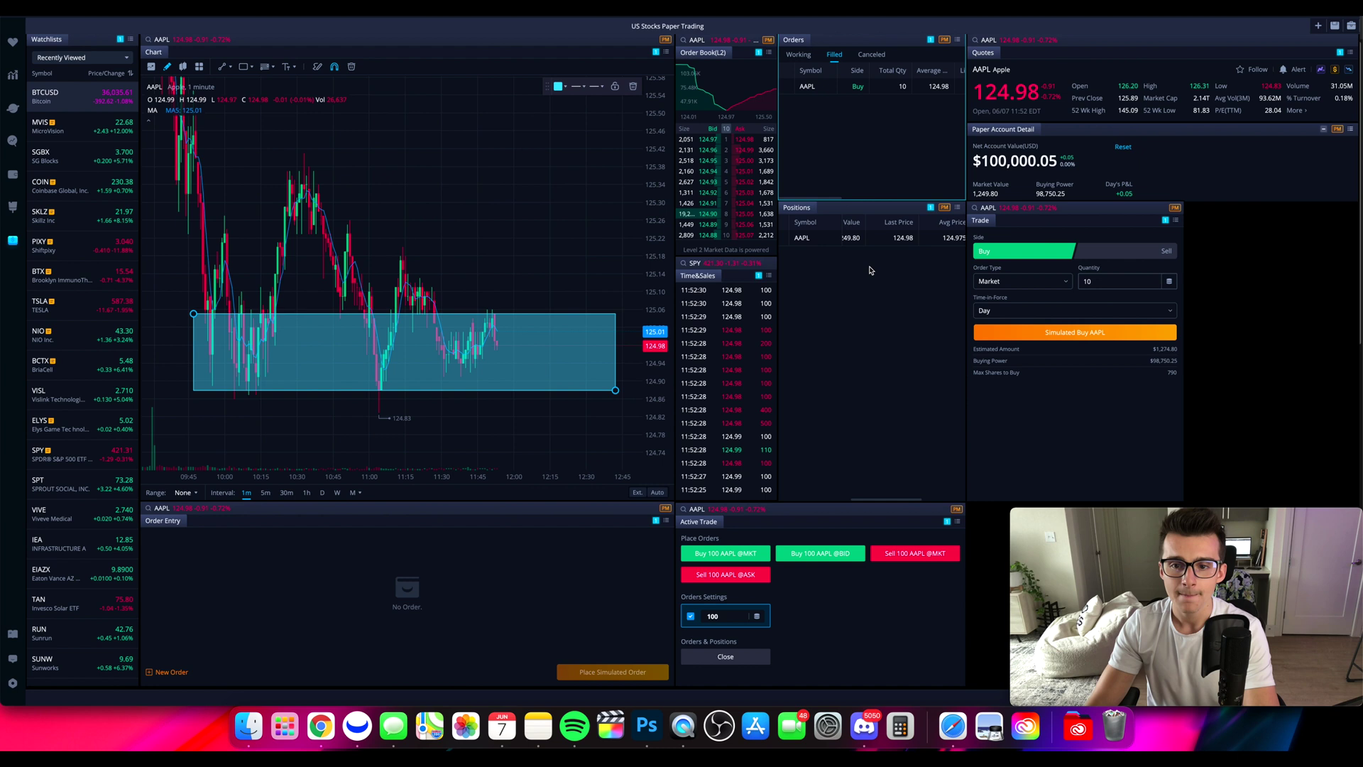
scroll(871, 269, "left", 2)
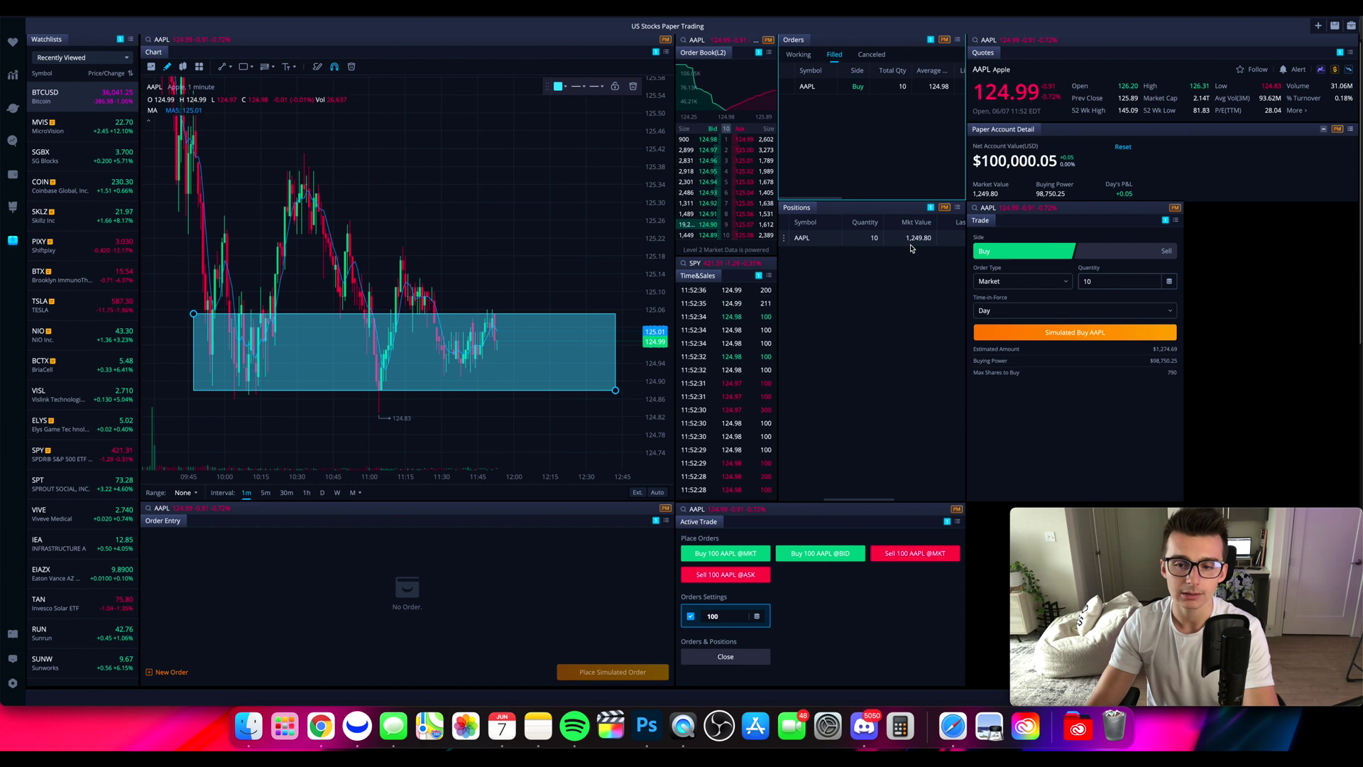
scroll(911, 247, "right", 2)
scroll(898, 244, "right", 2)
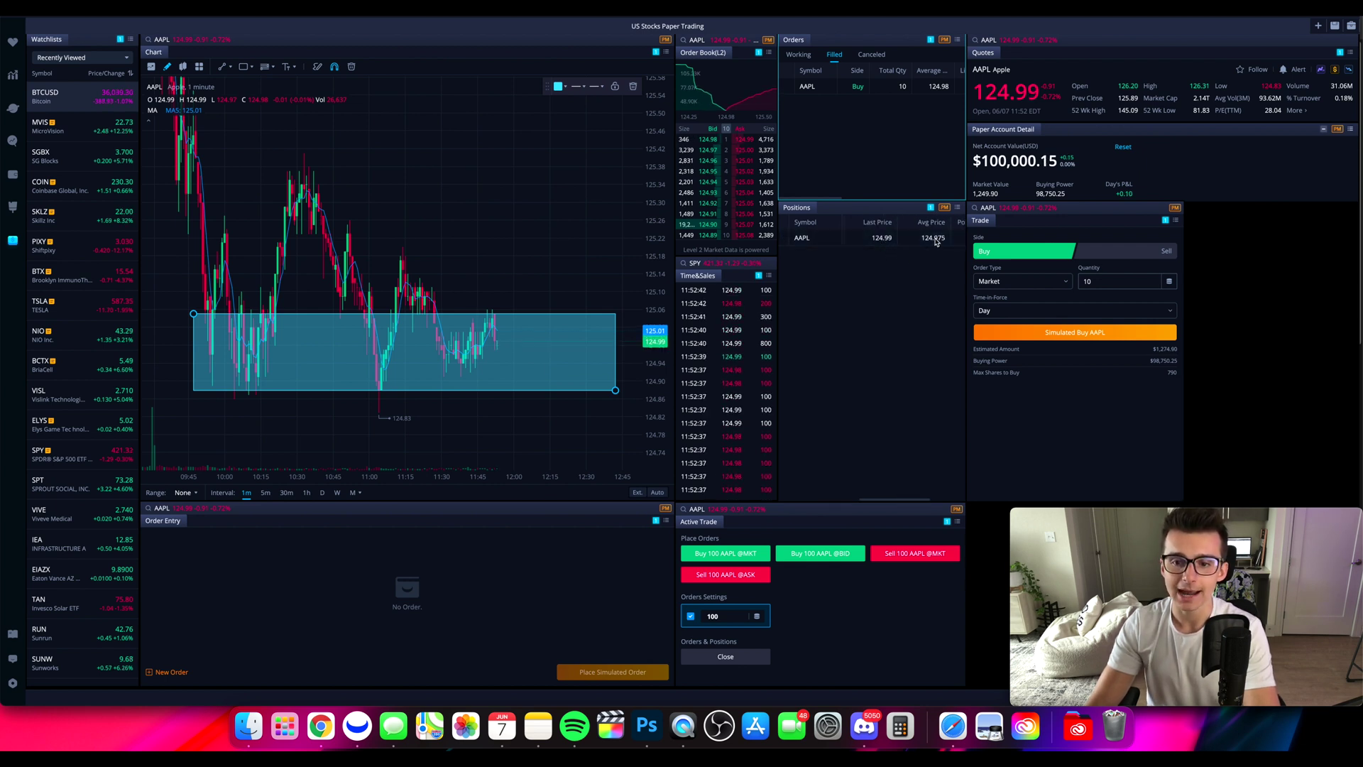
scroll(923, 245, "right", 3)
scroll(937, 247, "right", 2)
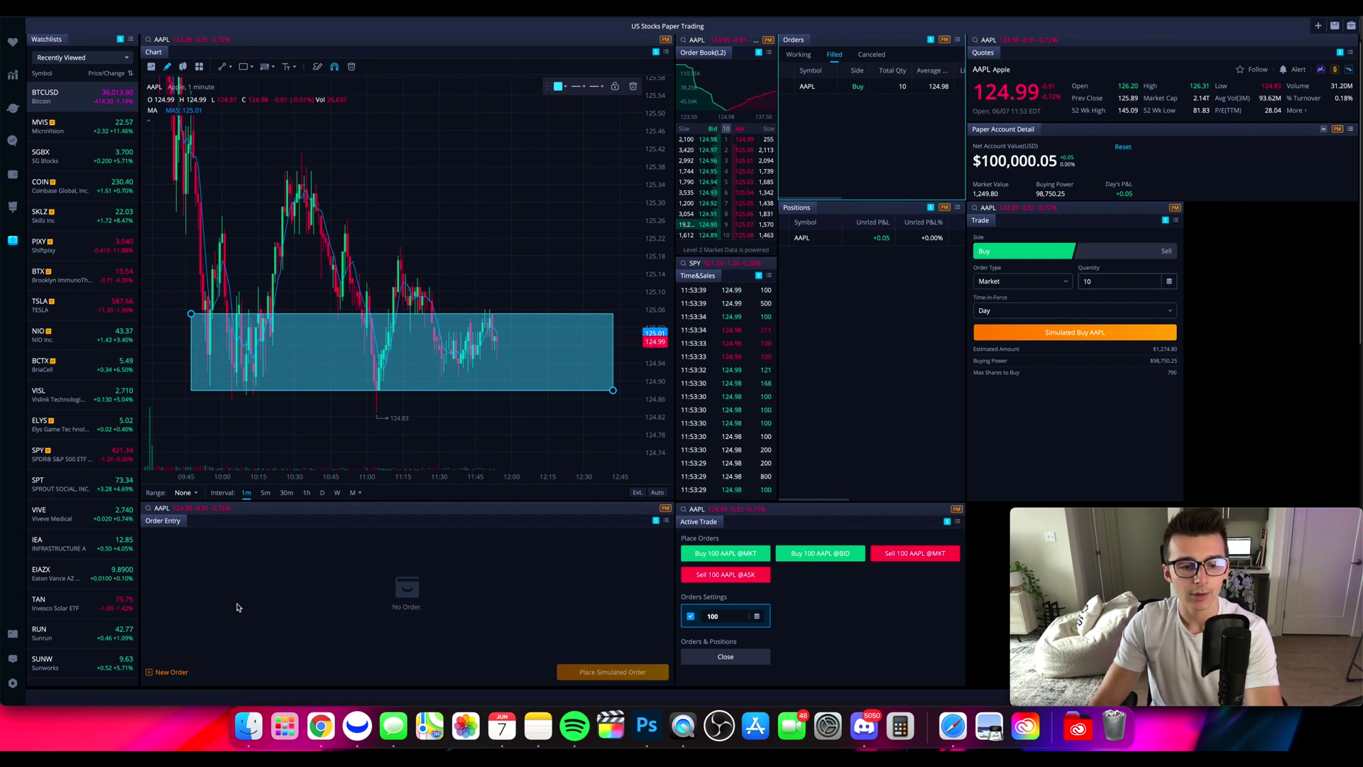
Add a new AAPL buy order in the Order Entry widget and set its order type to Market.
left_click(171, 672)
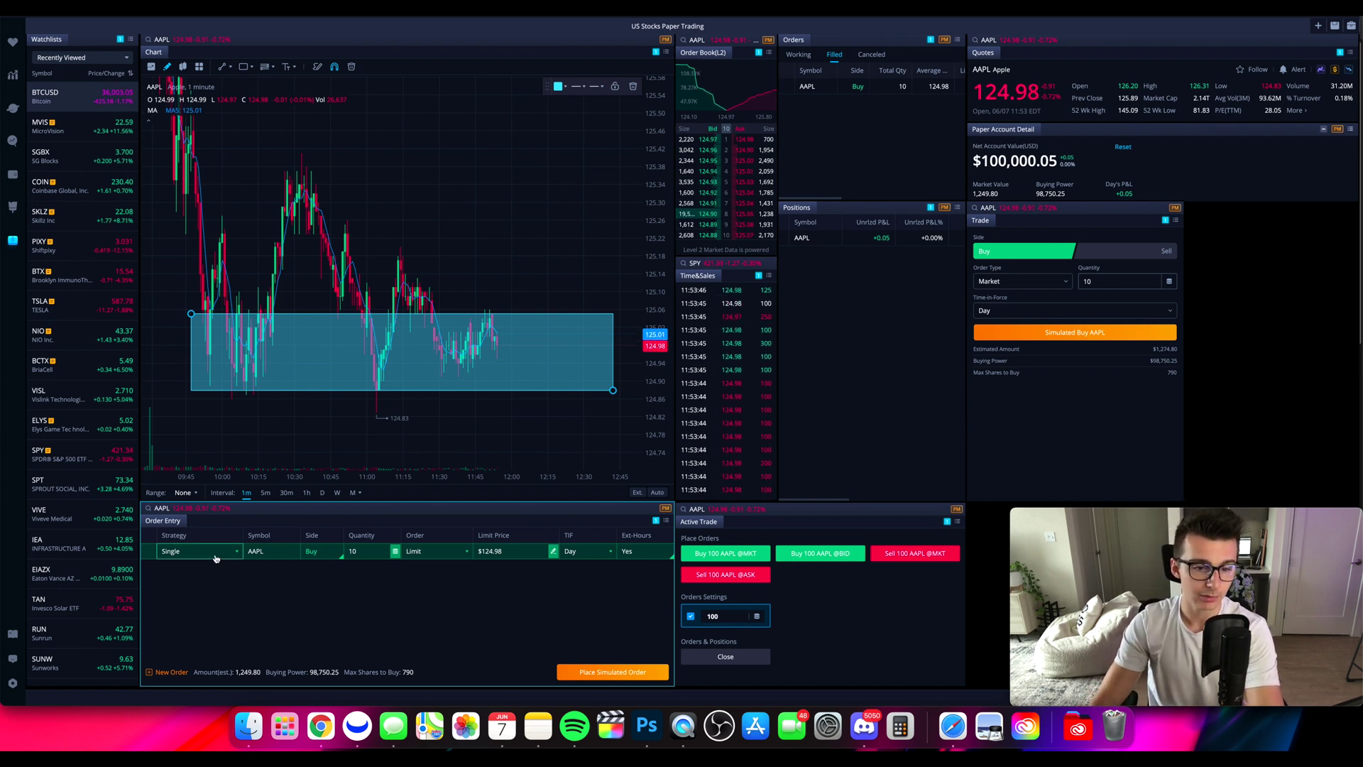
left_click(458, 556)
left_click(420, 589)
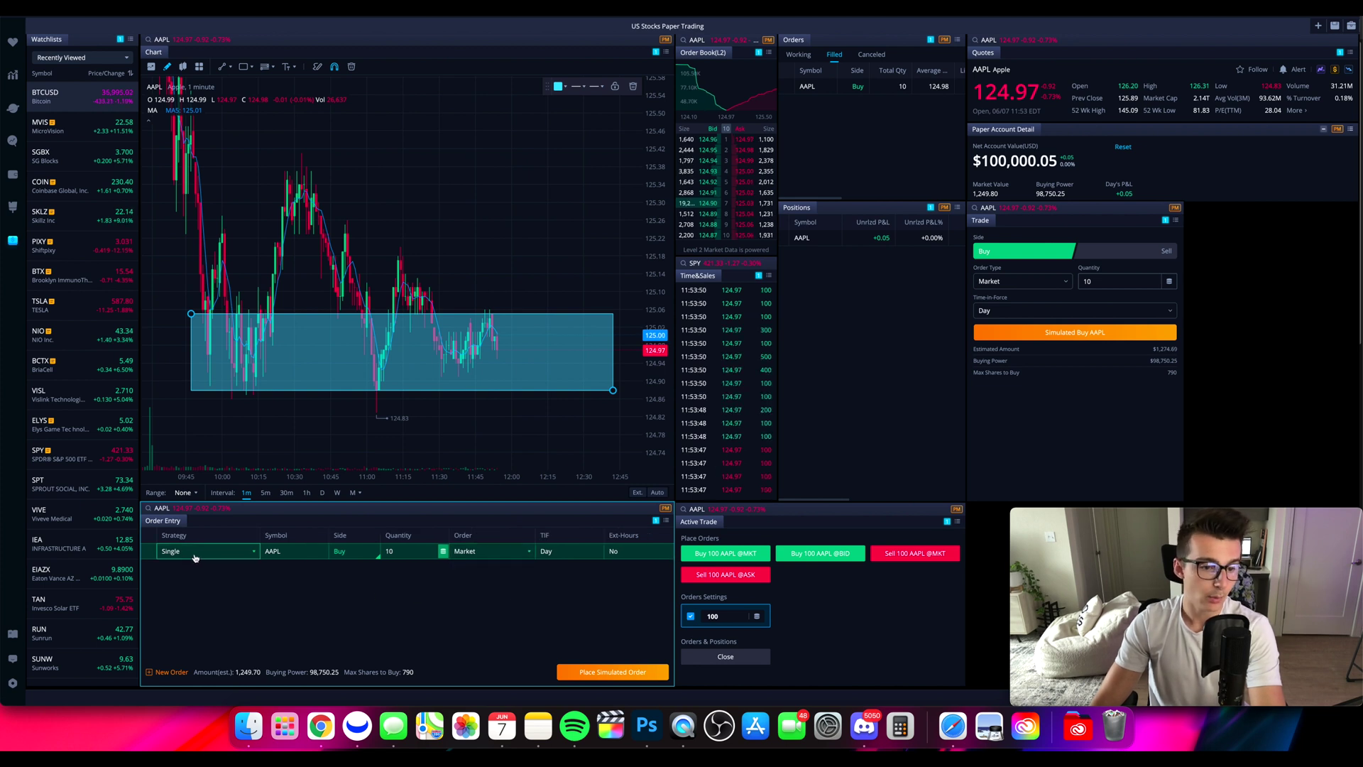
Check the Order Entry row's strategy, symbol, side and quantity, and place the simulated order for 10 AAPL shares.
left_click(200, 556)
left_click(290, 554)
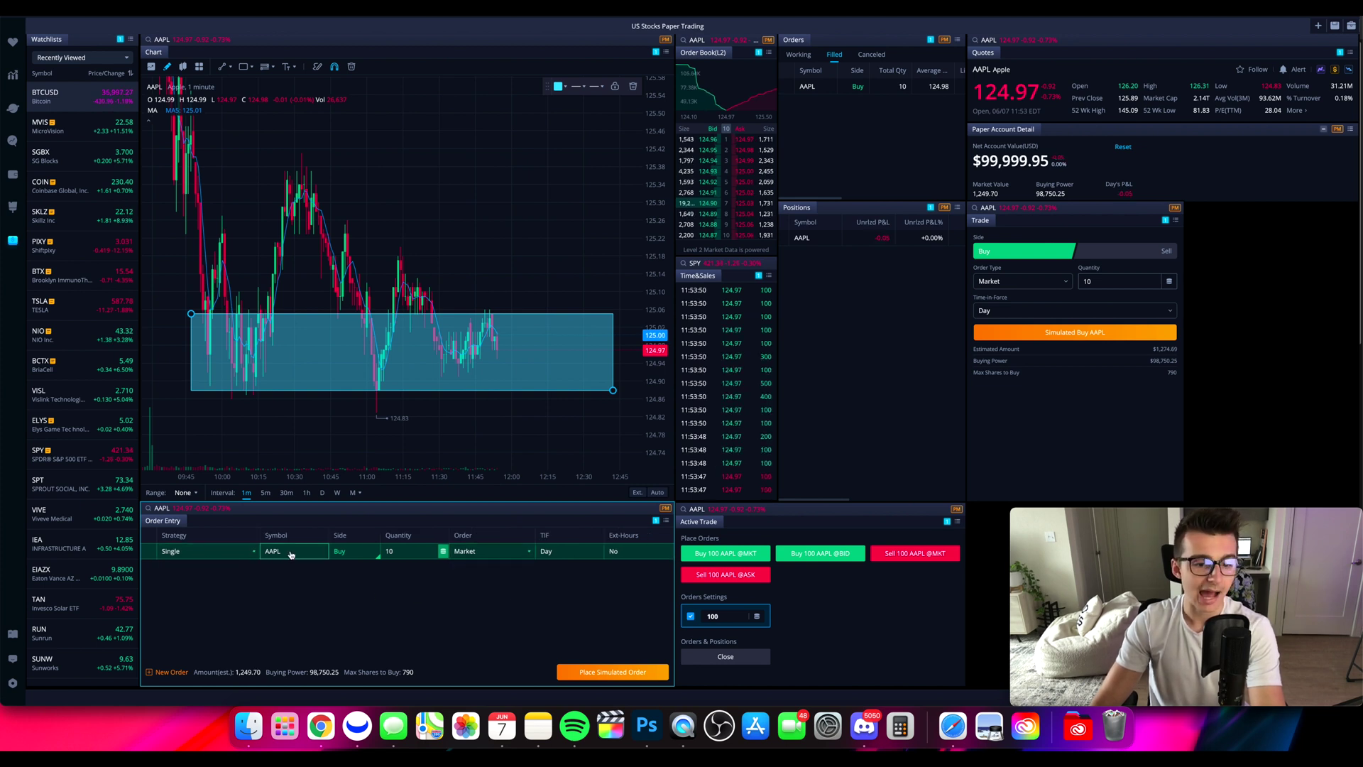
left_click(339, 555)
left_click(386, 557)
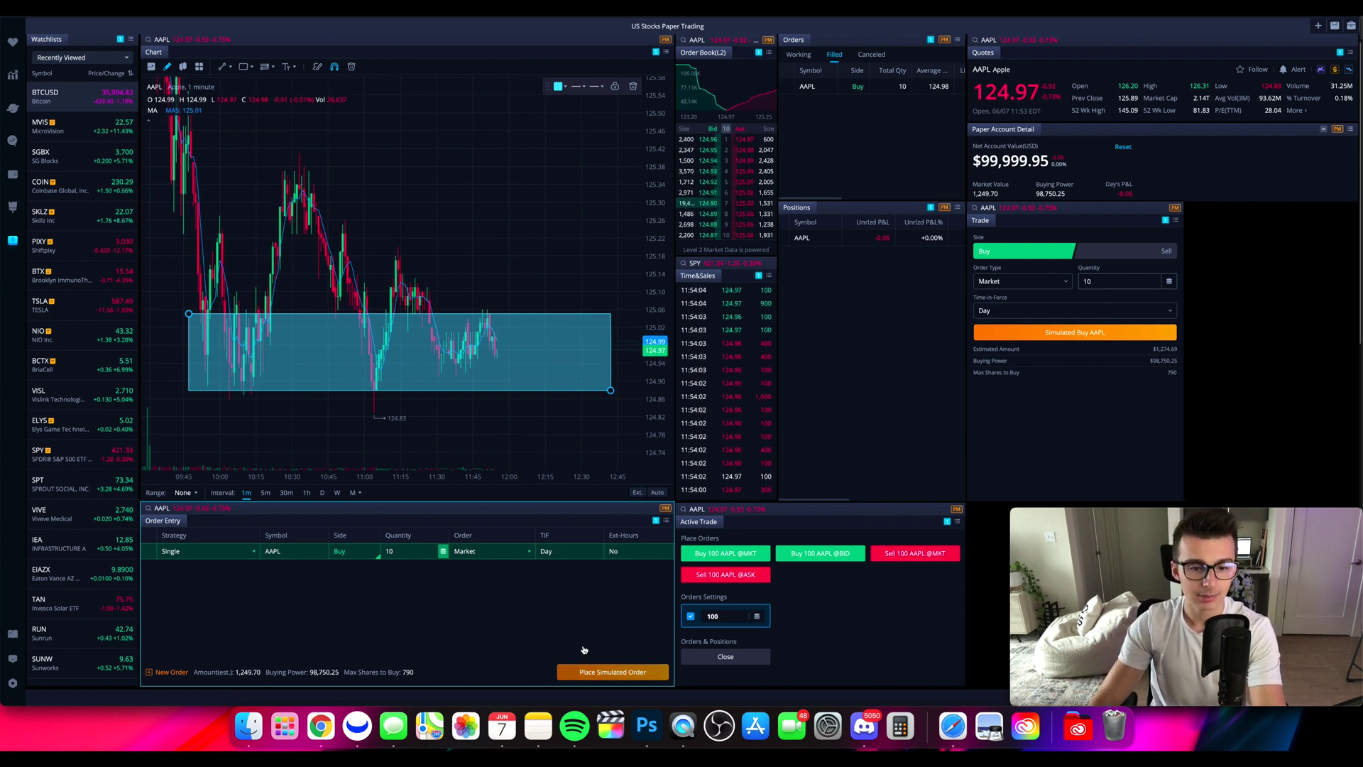
left_click(600, 671)
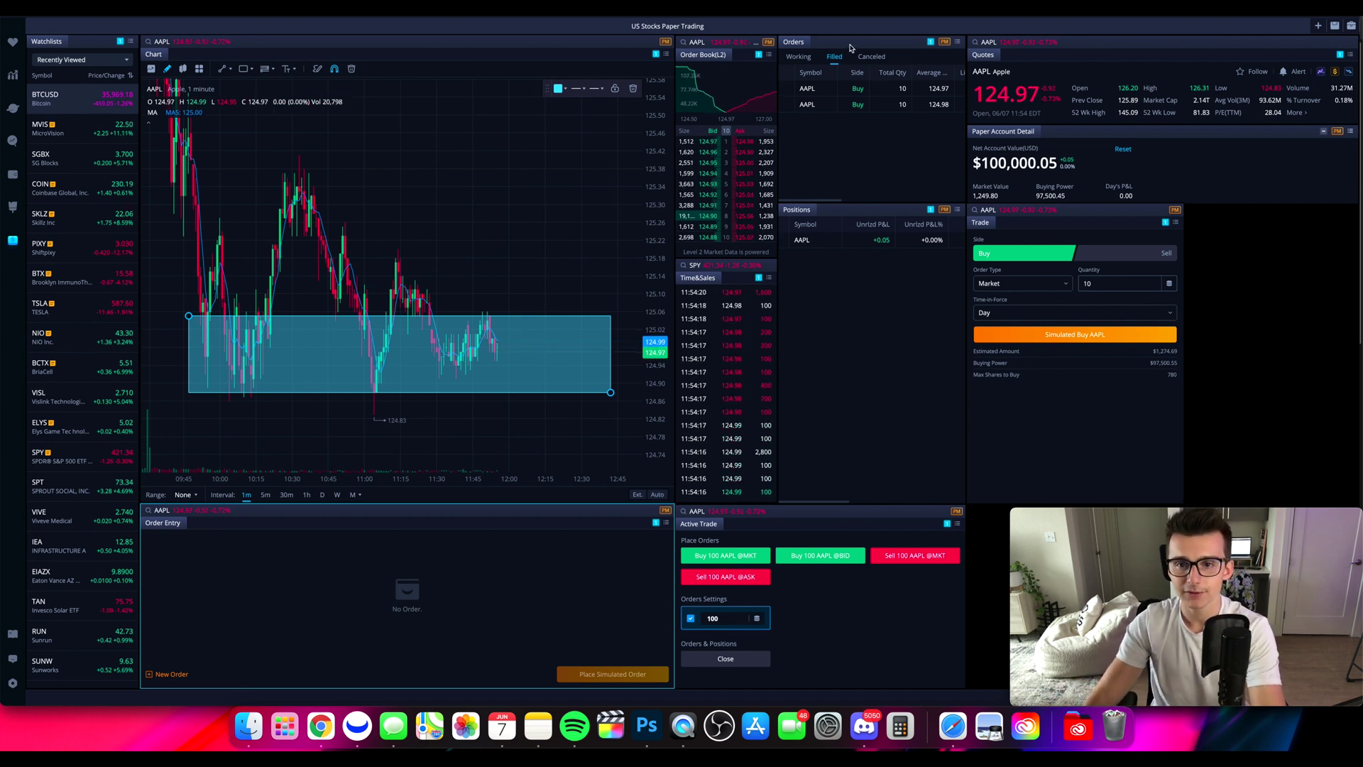
Examine the AAPL position's profit and loss, quantity, value and average price after the second purchase.
scroll(890, 256, "right", 5)
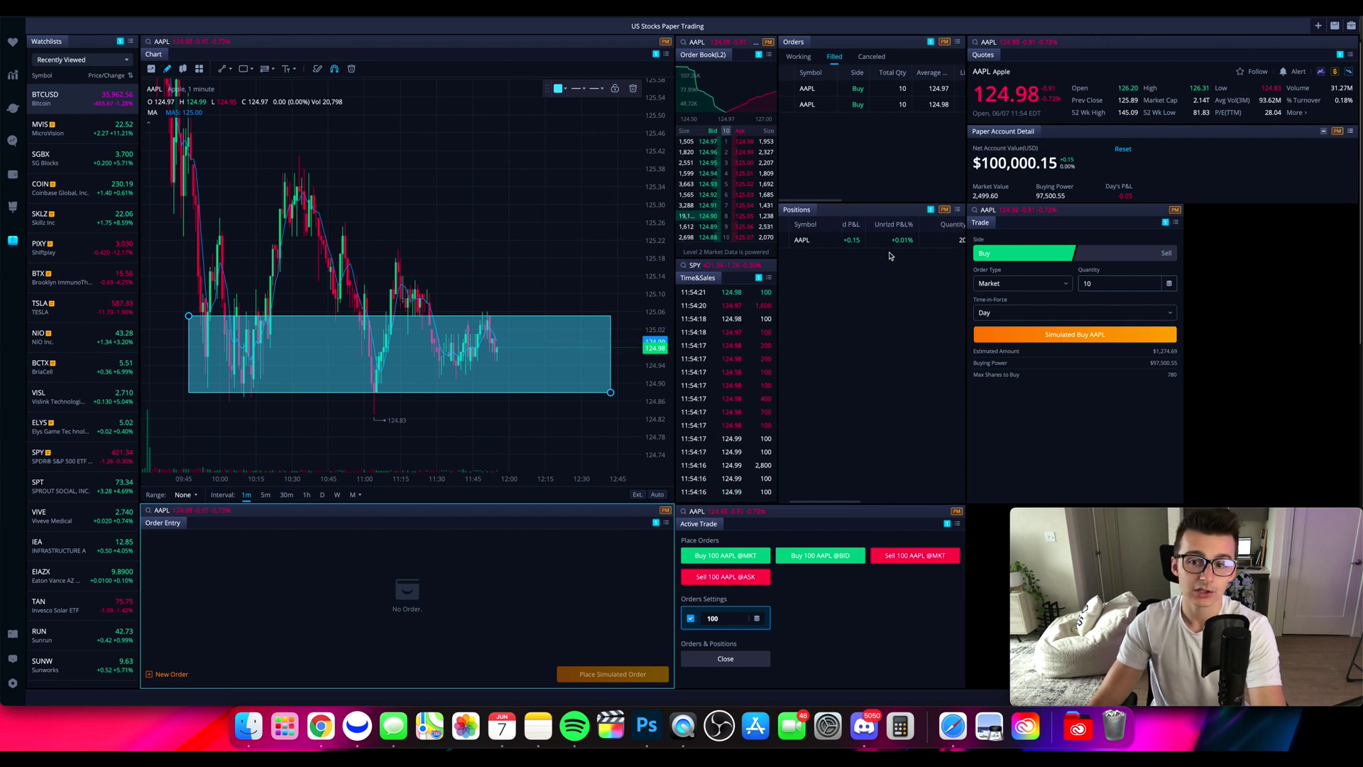
scroll(890, 256, "right", 3)
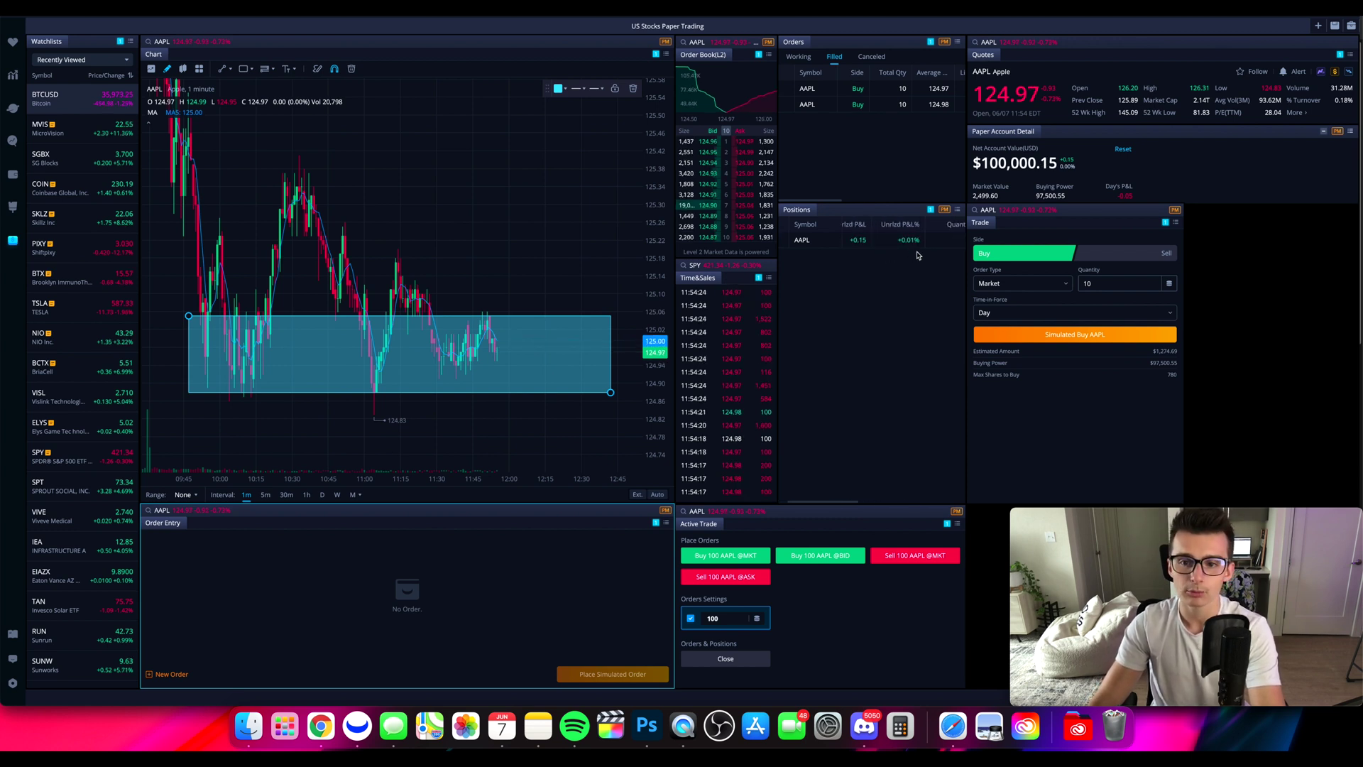
scroll(881, 246, "right", 4)
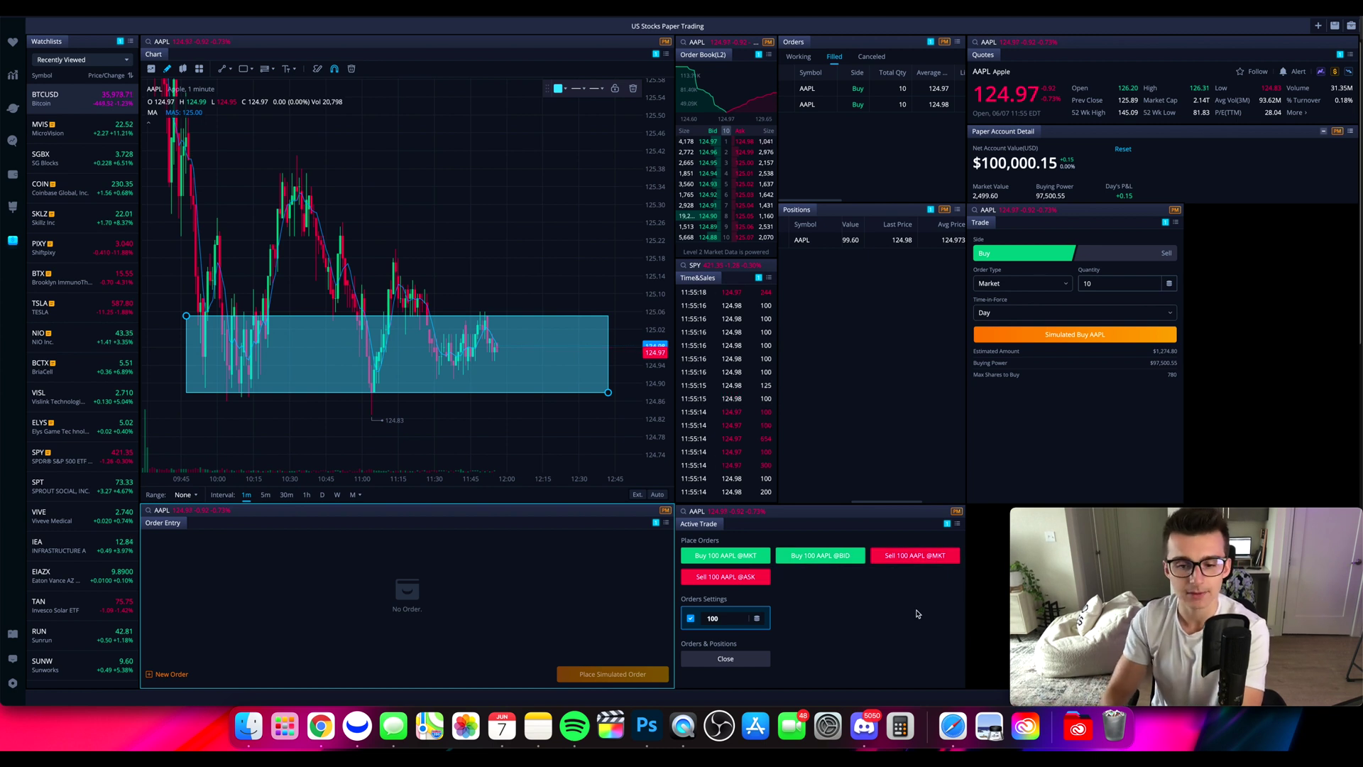
Set the Active Trade widget's order quantity to 10 shares.
left_click(717, 618)
left_click(711, 524)
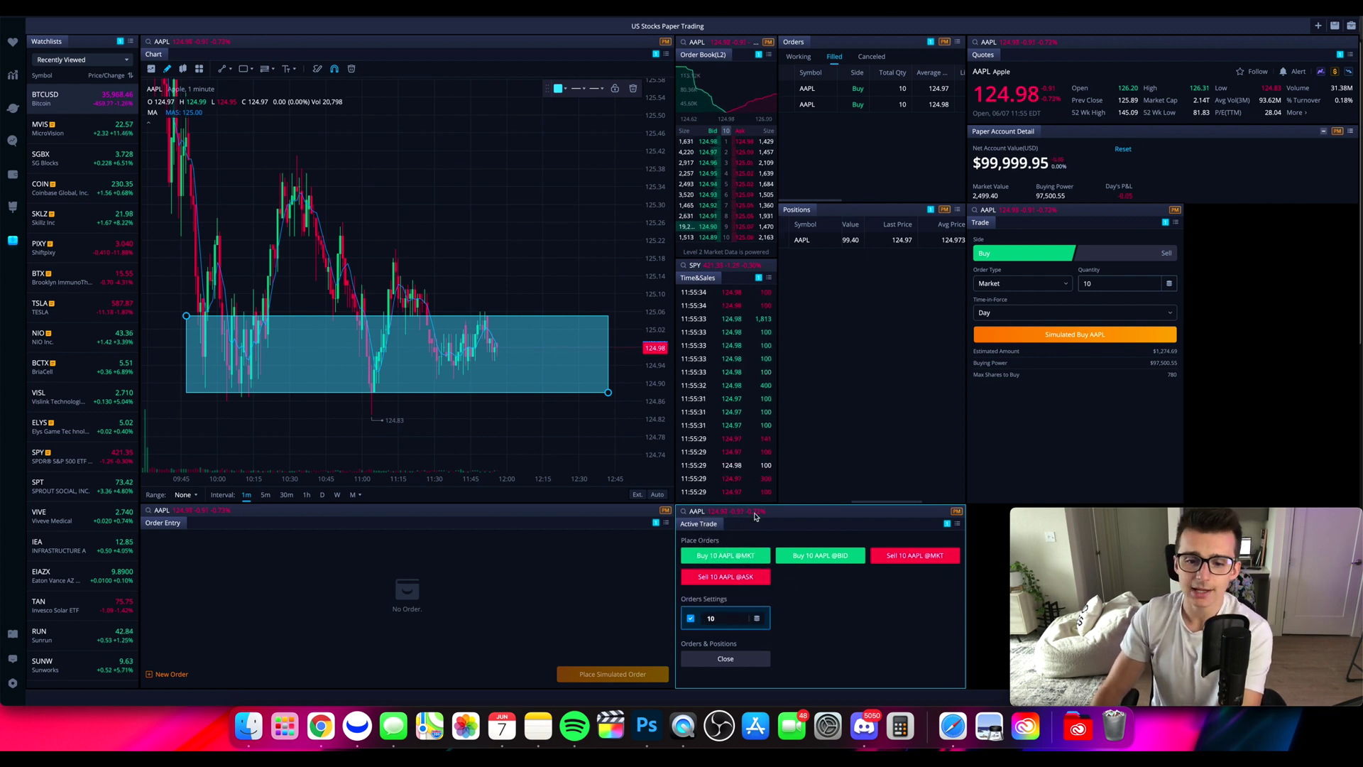
Buy 10 AAPL shares at market from the Active Trade widget and check the position's quantity, value, average price and unrealized P&L.
left_click(728, 559)
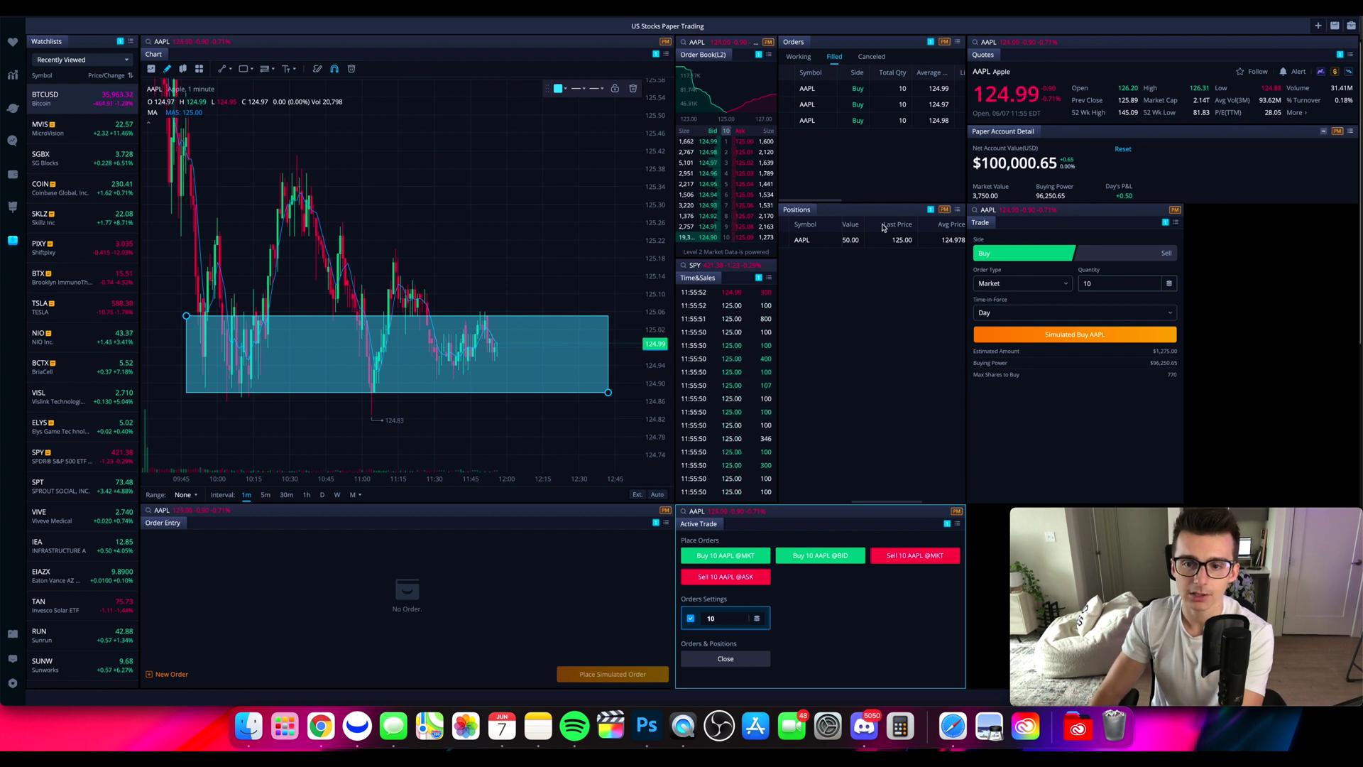
scroll(882, 270, "left", 3)
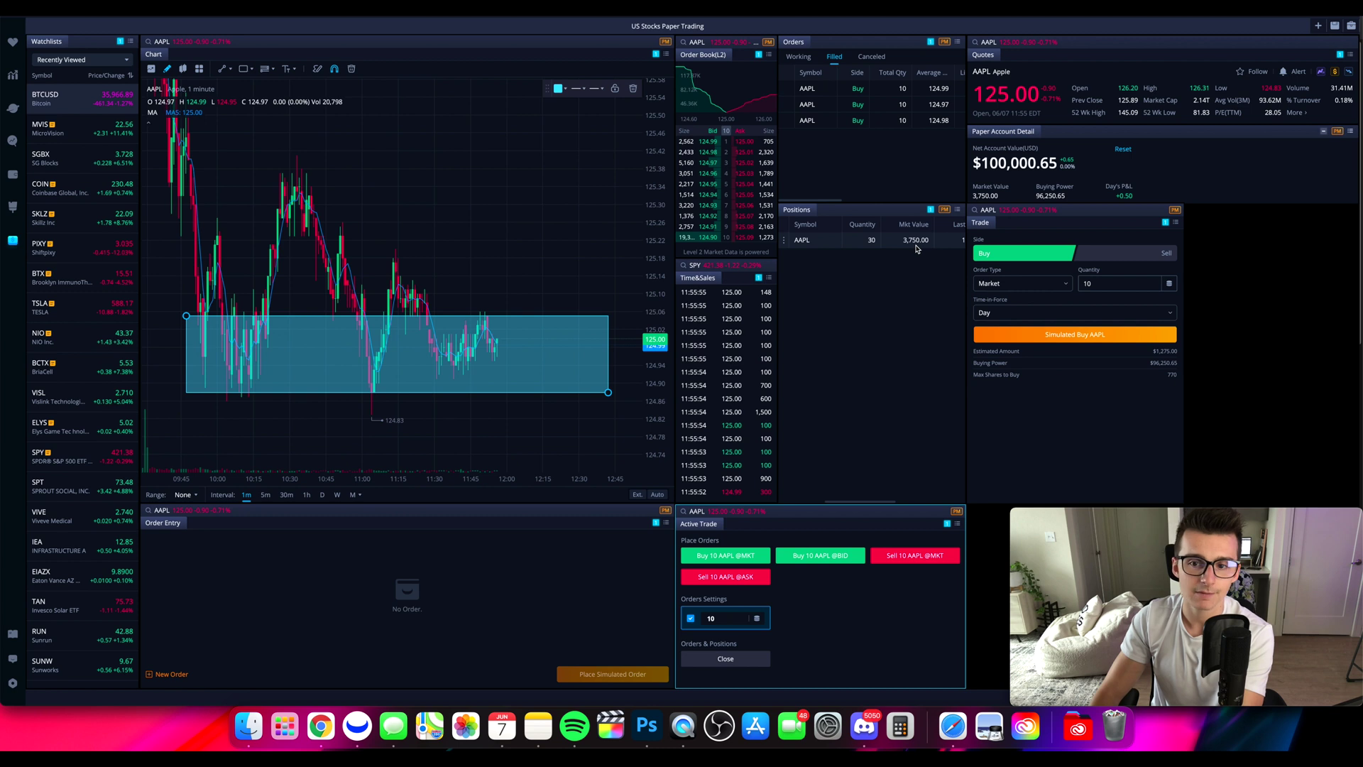
scroll(916, 248, "right", 4)
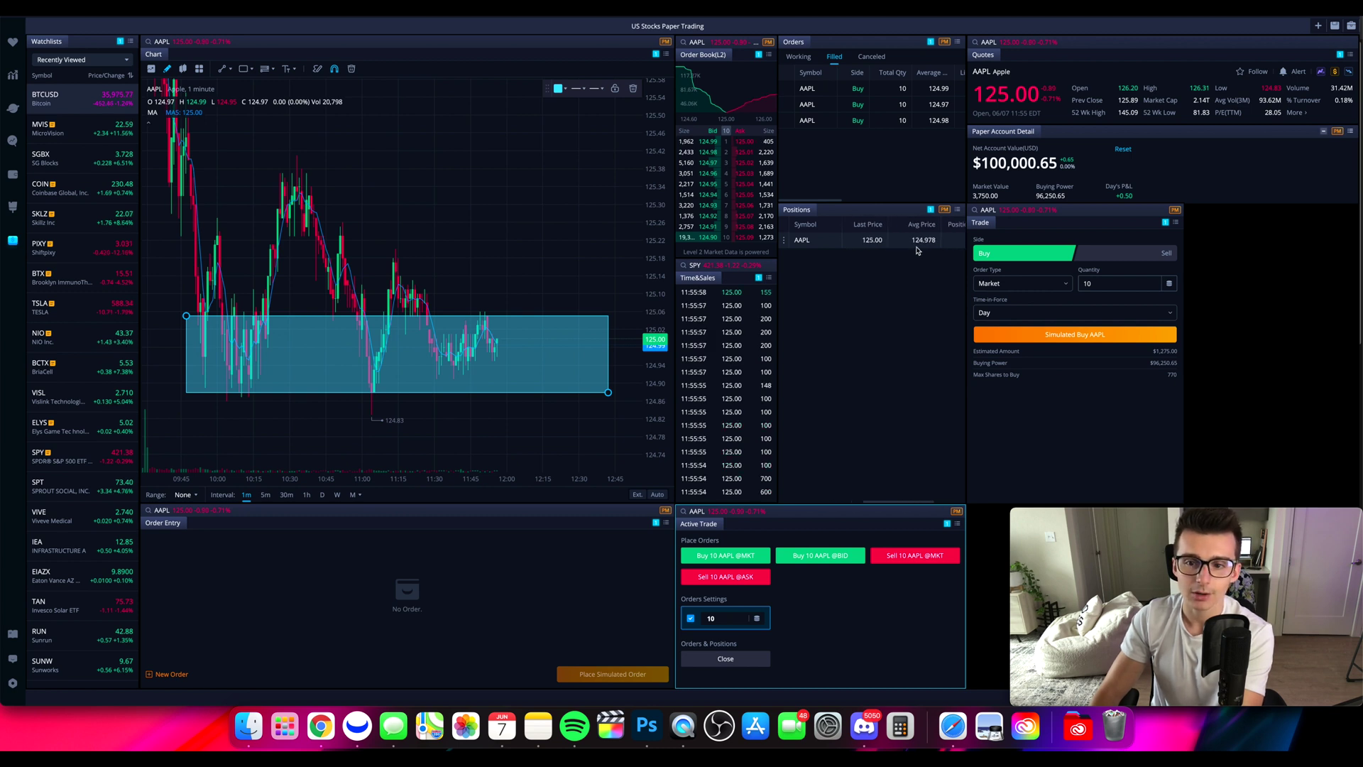
scroll(916, 248, "left", 2)
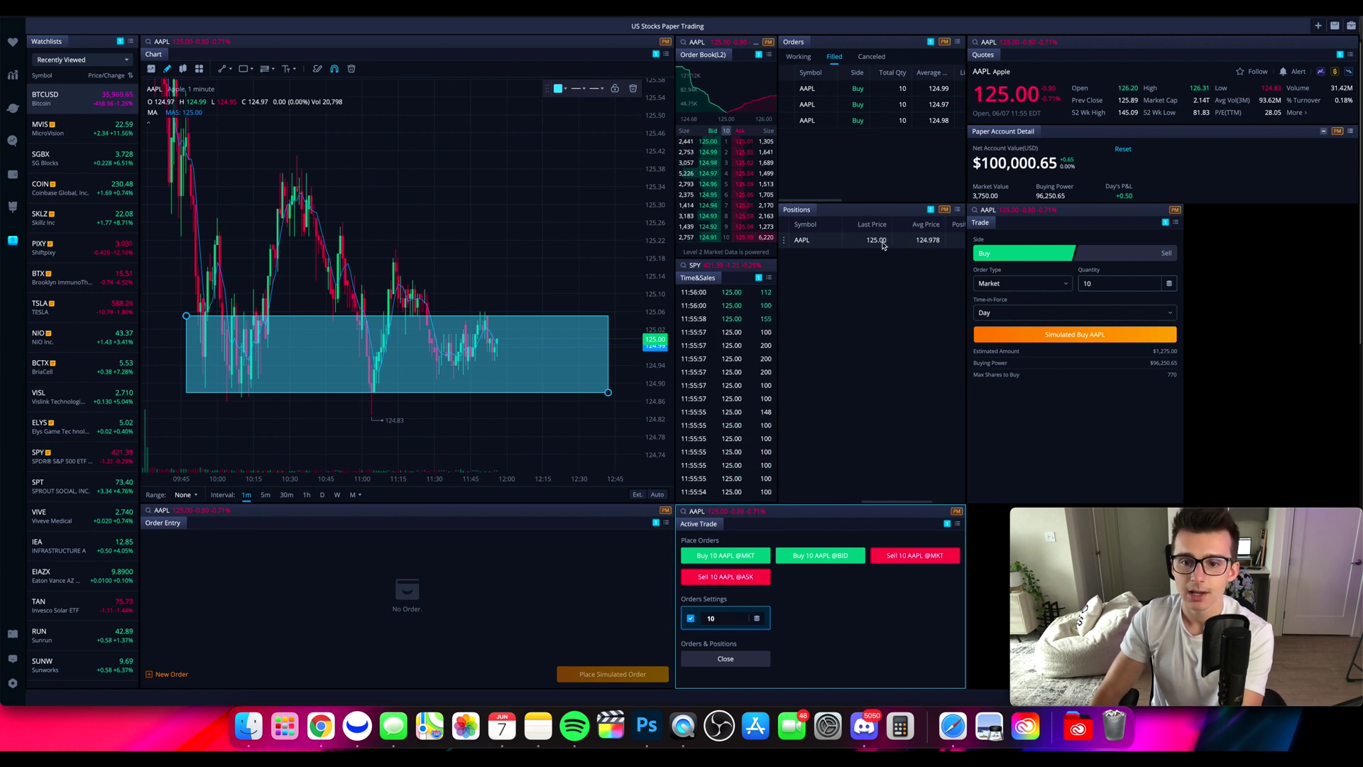
scroll(884, 245, "right", 3)
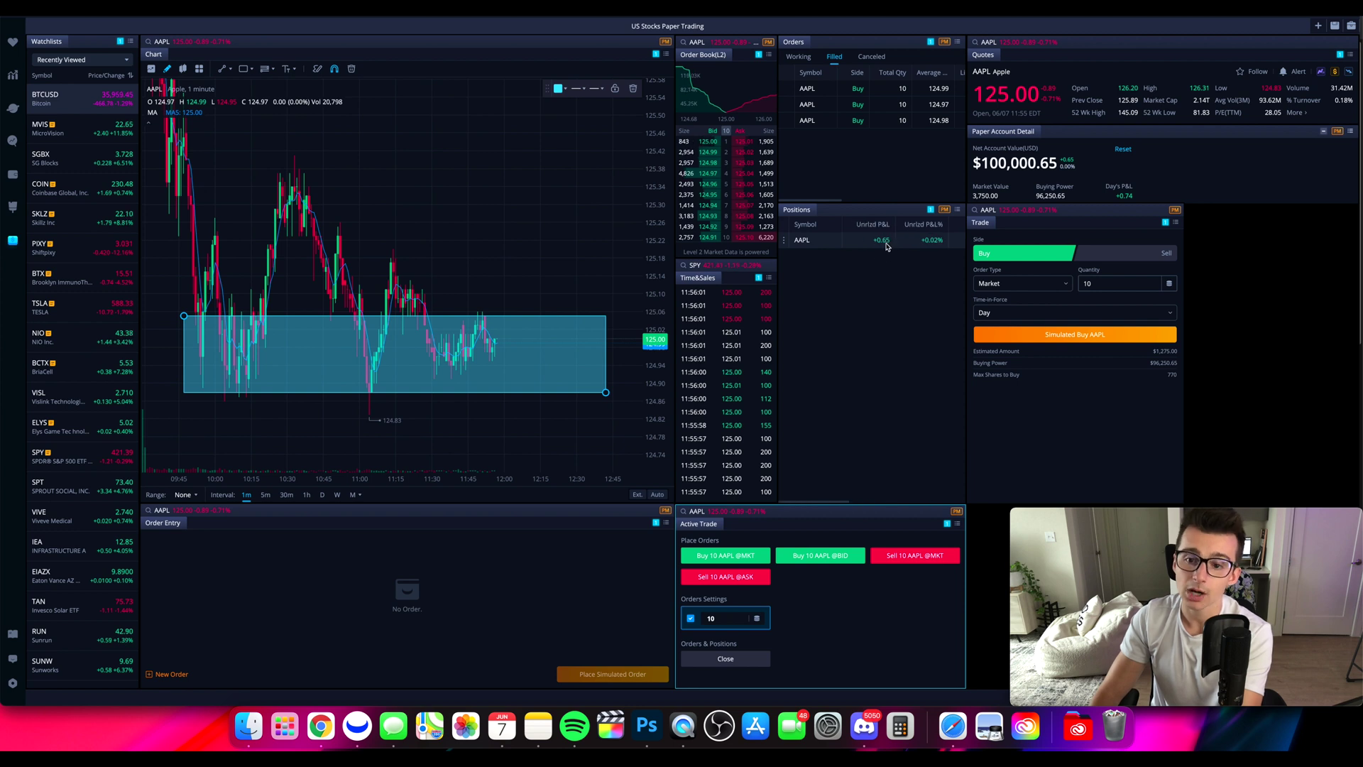
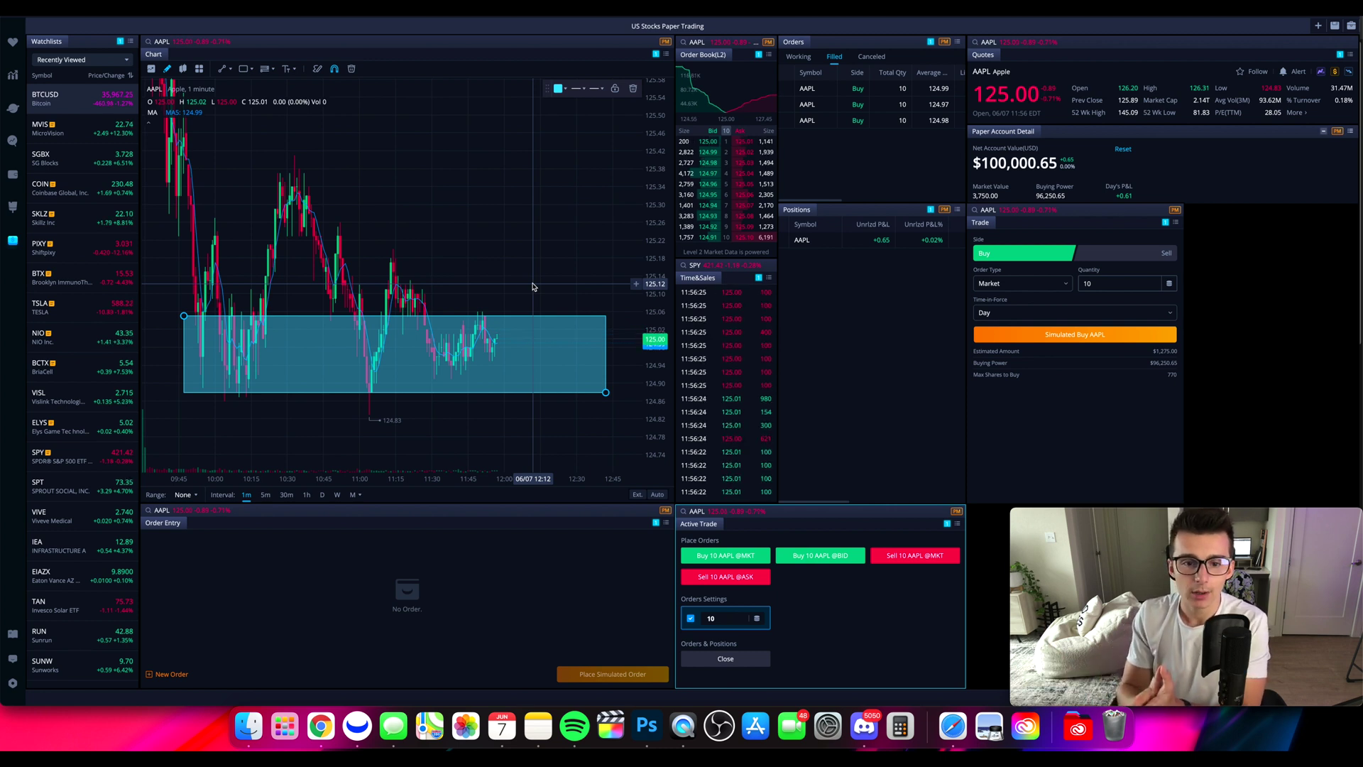
Switch the Trade widget's AAPL order to the sell side and set its quantity to 30 shares.
left_click(1115, 253)
left_click(1113, 283)
key("BackSpace")
key("BackSpace")
type("30")
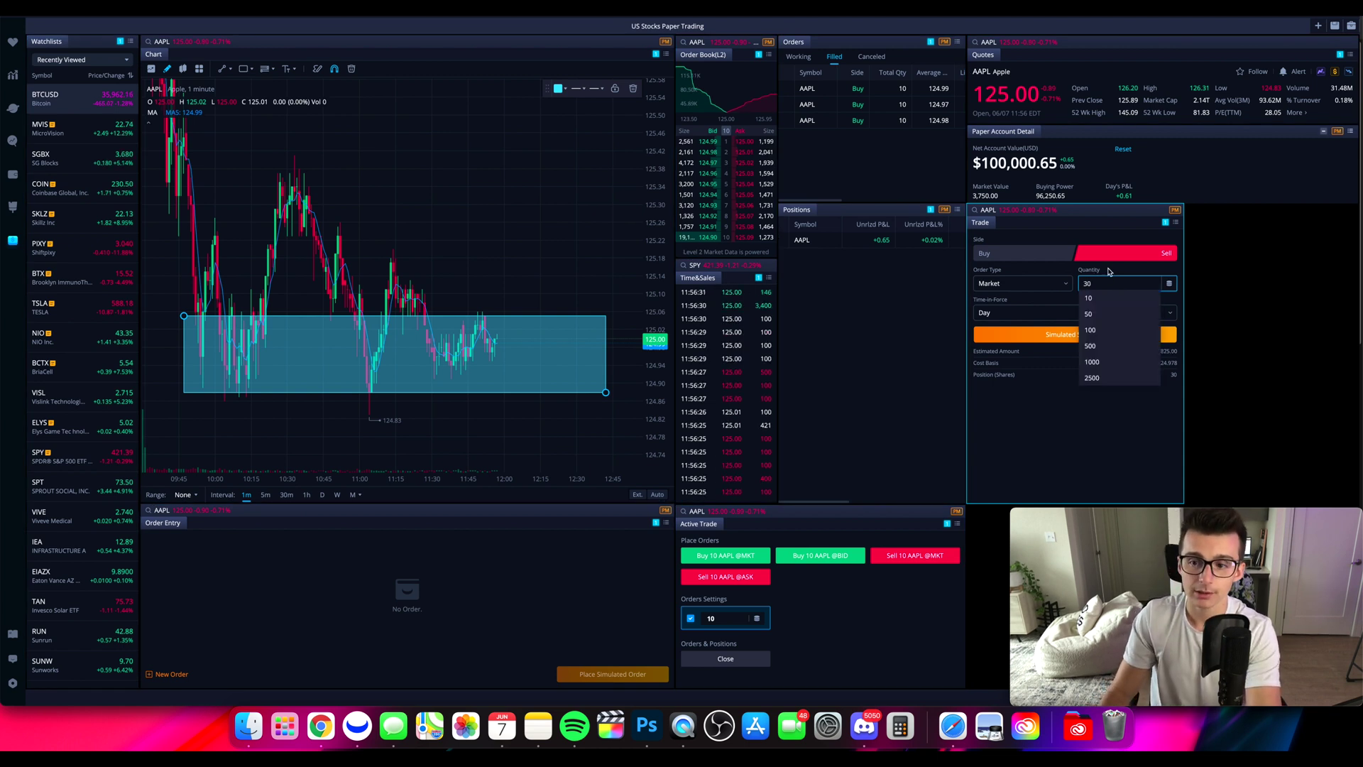
left_click(1109, 271)
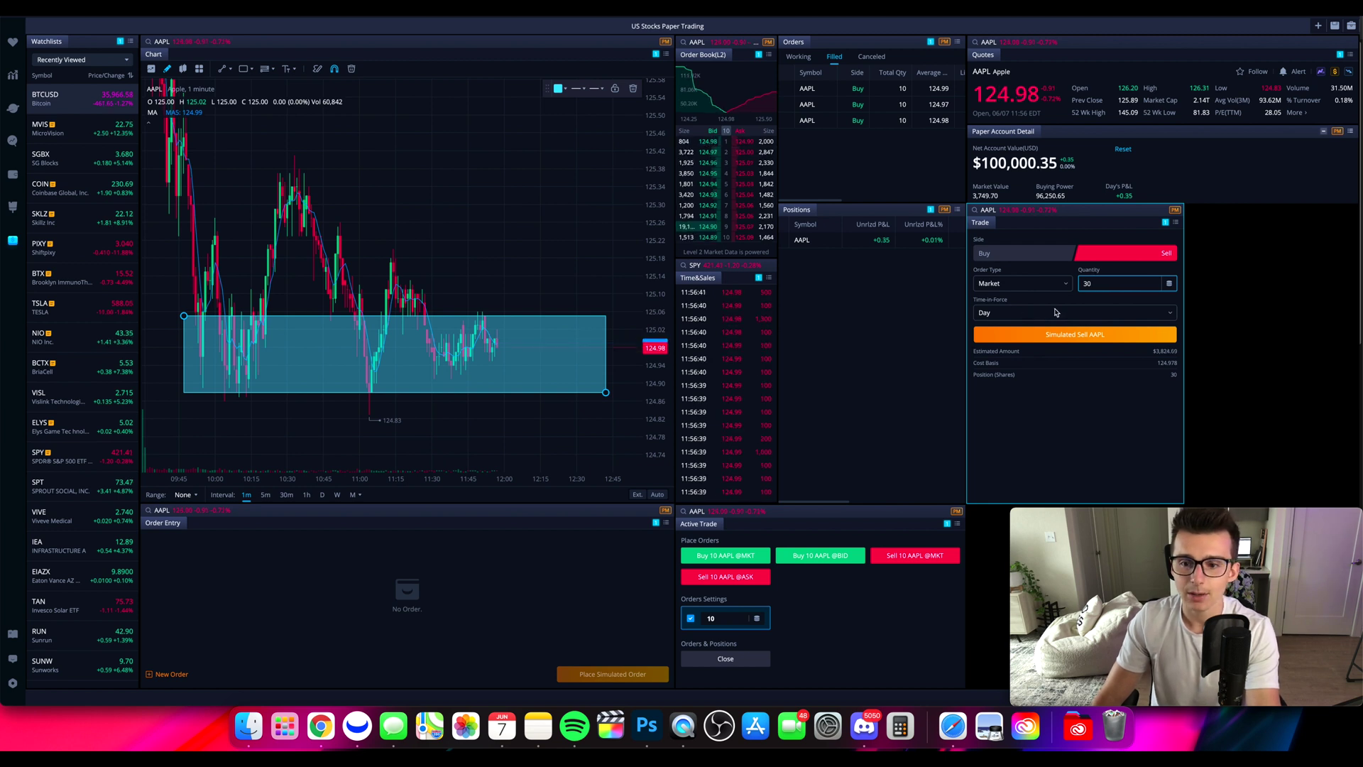
Change the sell order to a Limit order at 125.00, place the simulated order and check it among the filled orders.
left_click(1035, 293)
left_click(1034, 287)
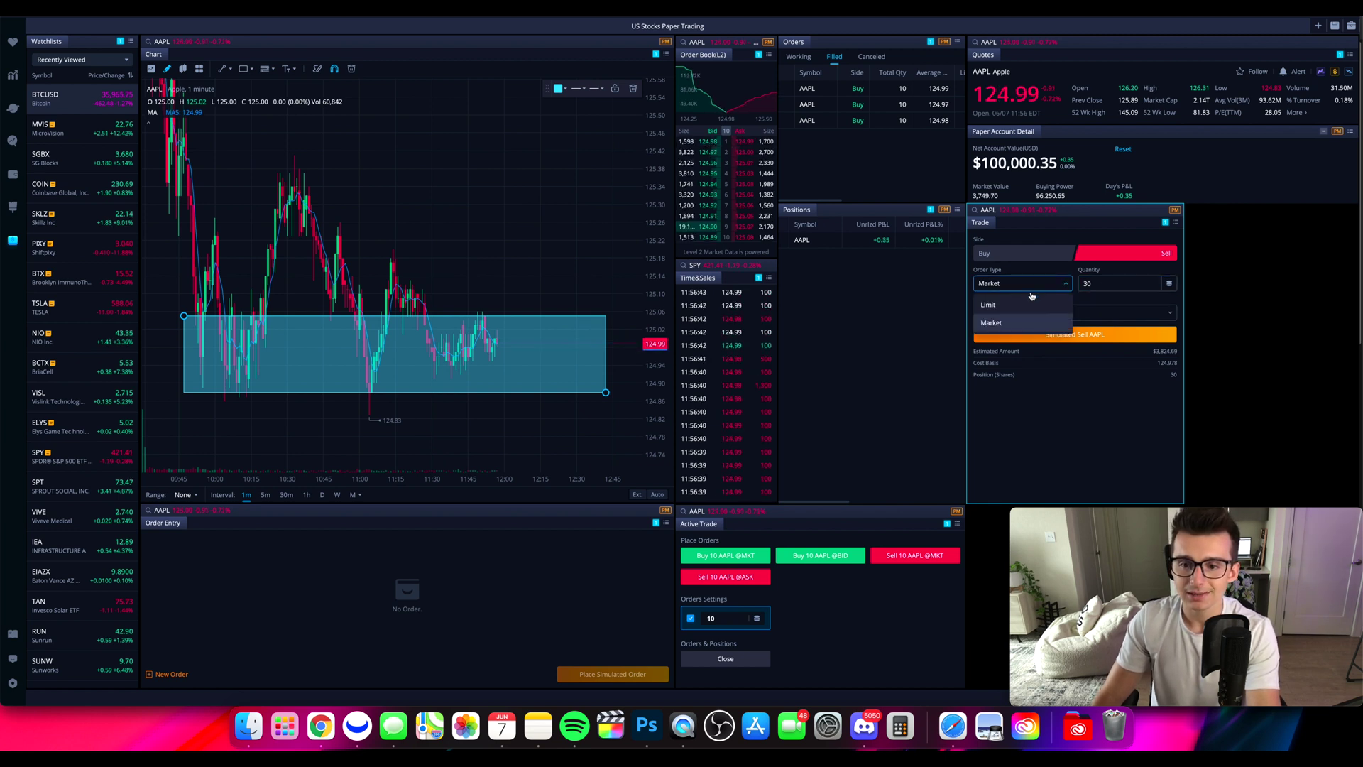
left_click(1023, 309)
left_click(1025, 311)
key("BackSpace")
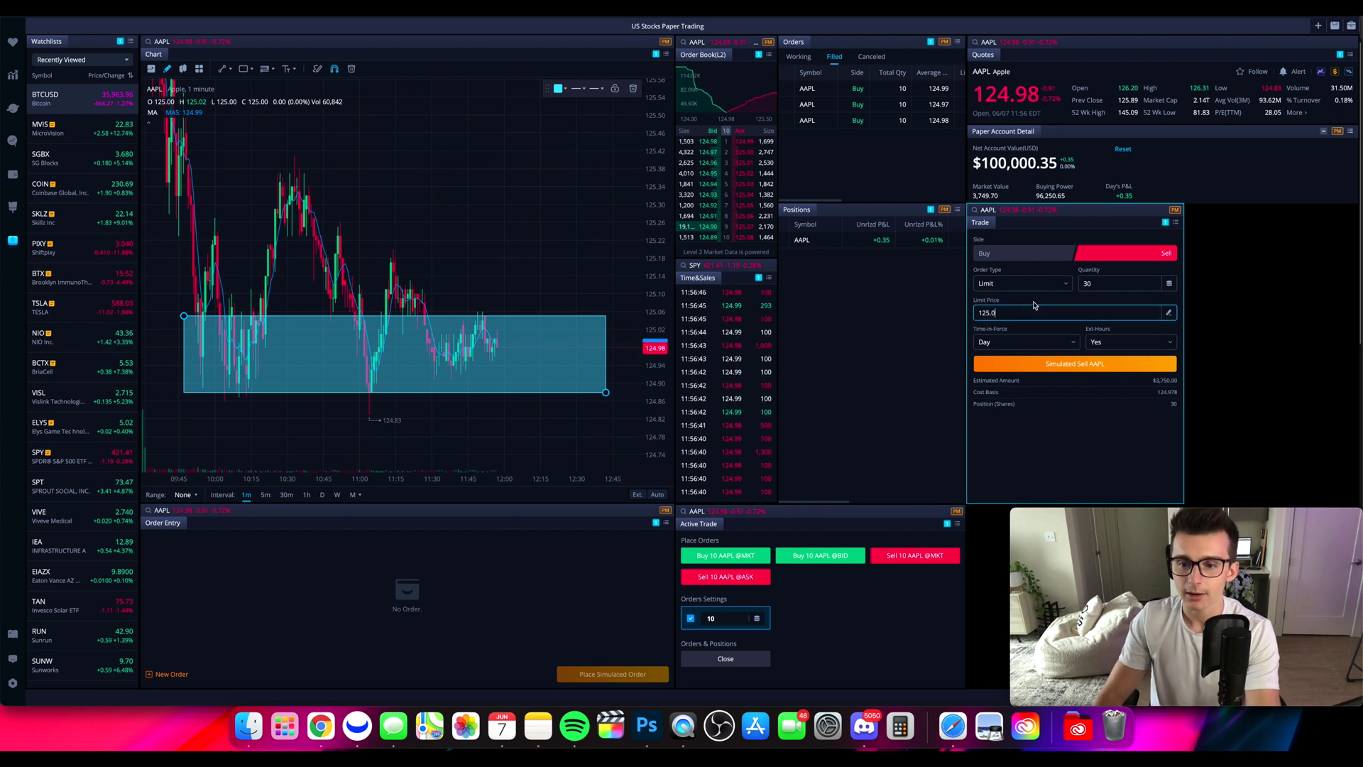
left_click(1087, 366)
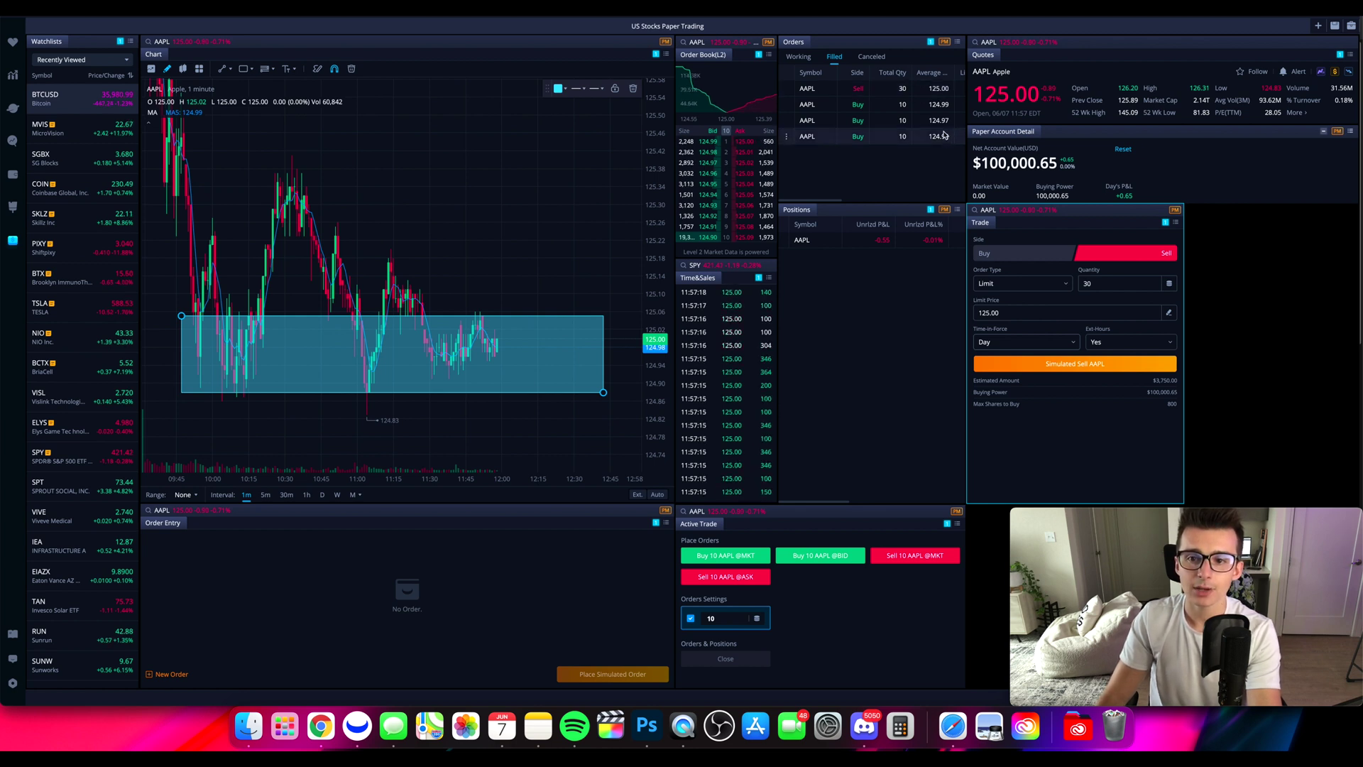
scroll(898, 136, "right", 2)
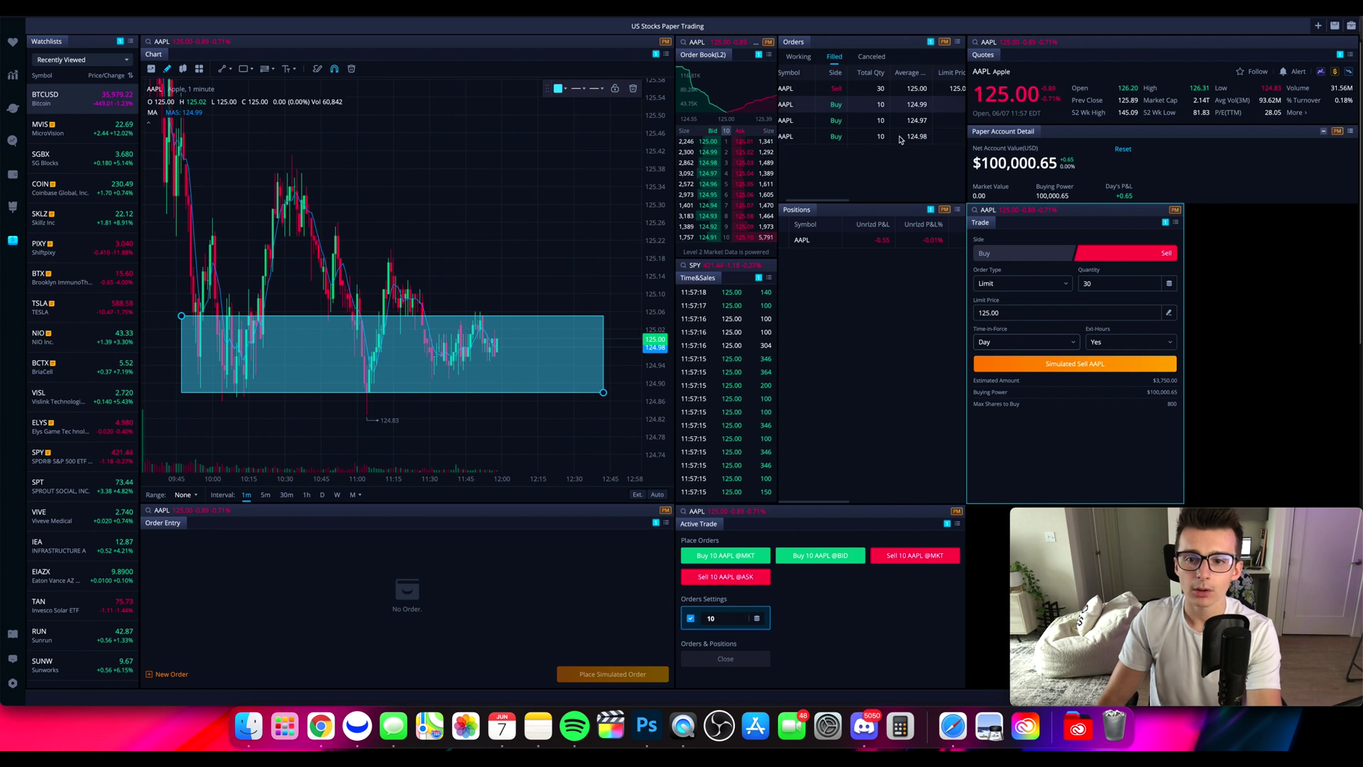